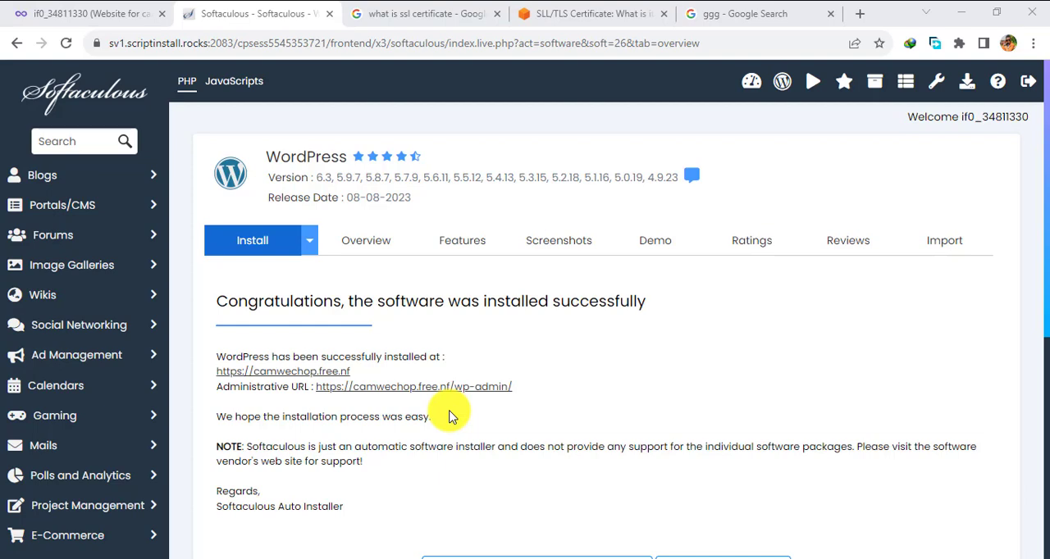
- Open the installed site camwechop.free.nf in a new browser tab and look through its homepage
right_click(286, 379)
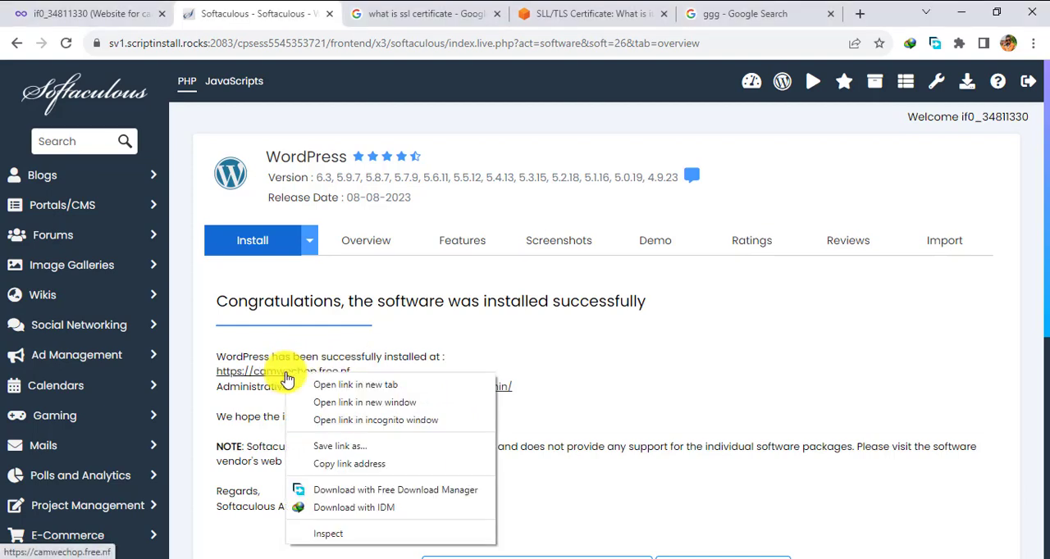
click(335, 387)
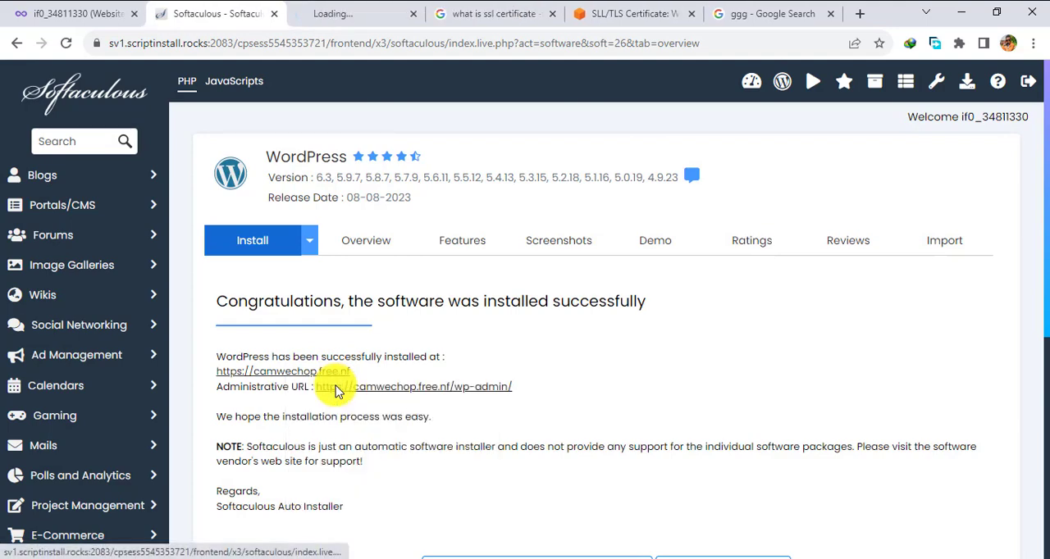
click(352, 12)
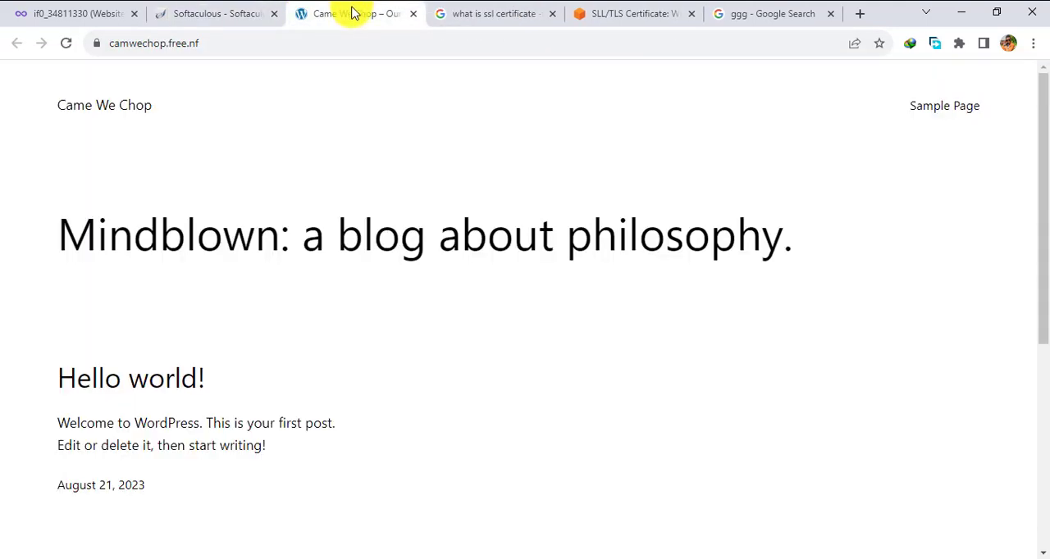
scroll(293, 316, down, 3)
scroll(295, 318, up, 2)
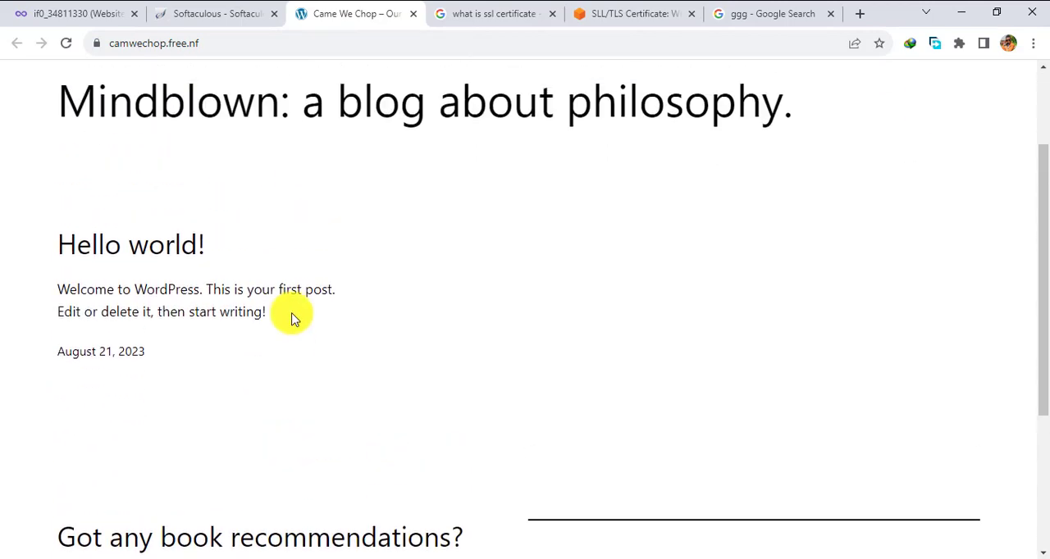
scroll(293, 317, up, 2)
scroll(293, 317, down, 5)
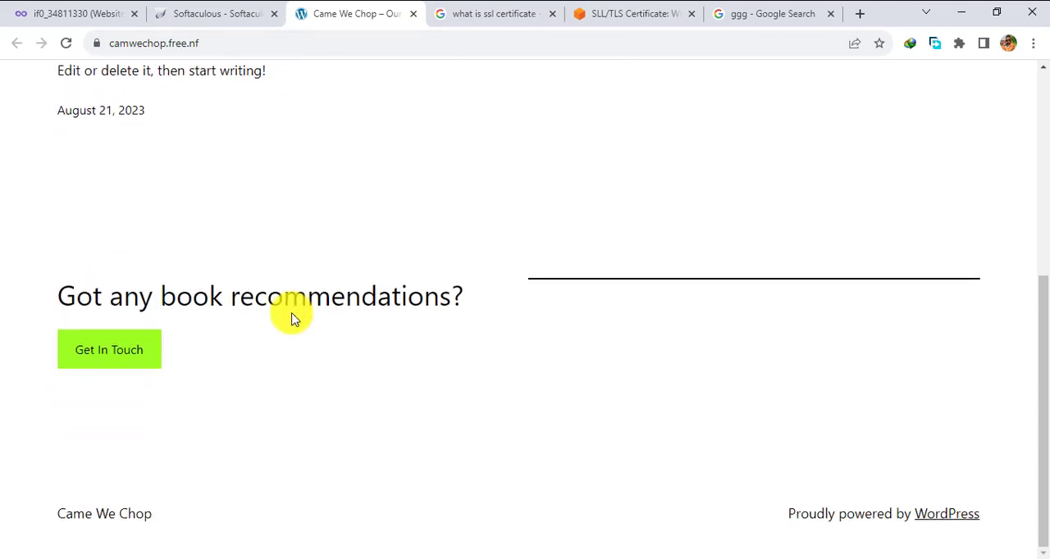
scroll(294, 318, up, 5)
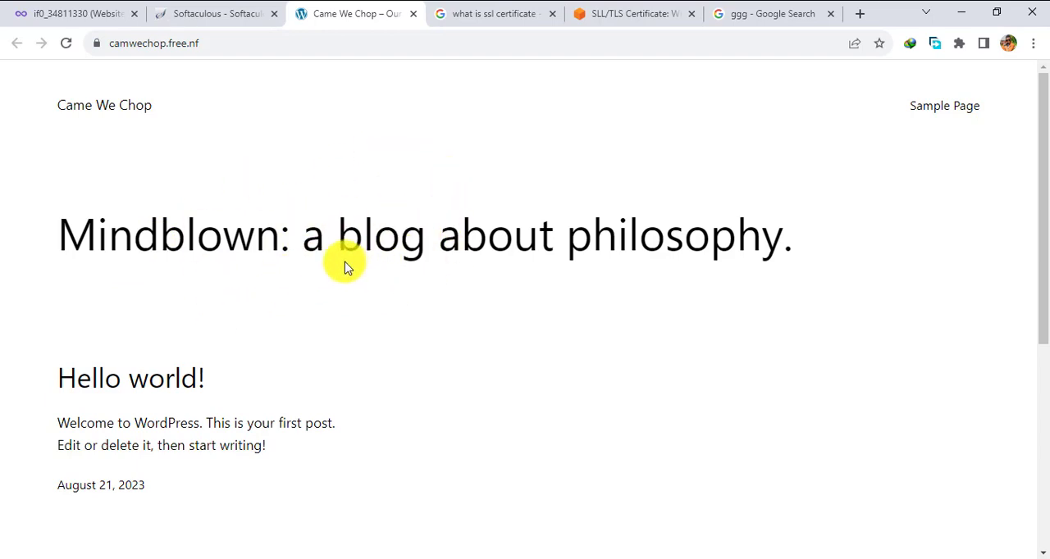
- Open the site's administrative URL from the Softaculous installation page in a new tab and log out of the WordPress dashboard
click(209, 18)
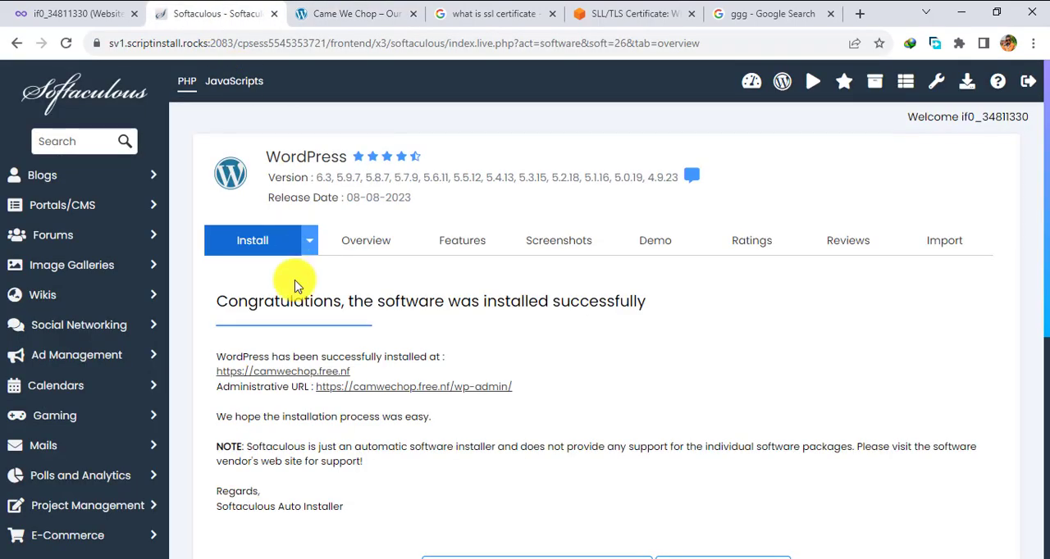
right_click(431, 393)
click(477, 401)
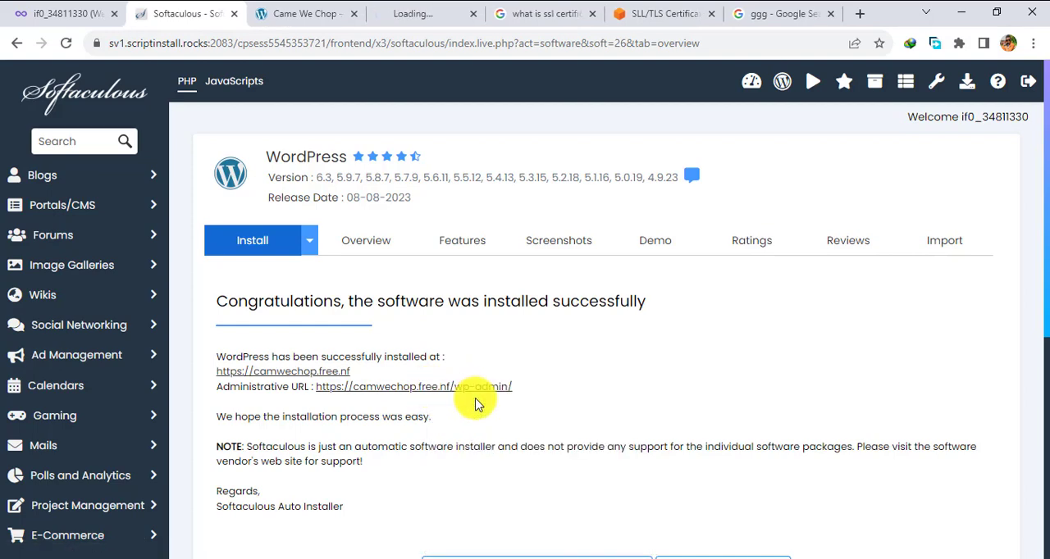
click(421, 14)
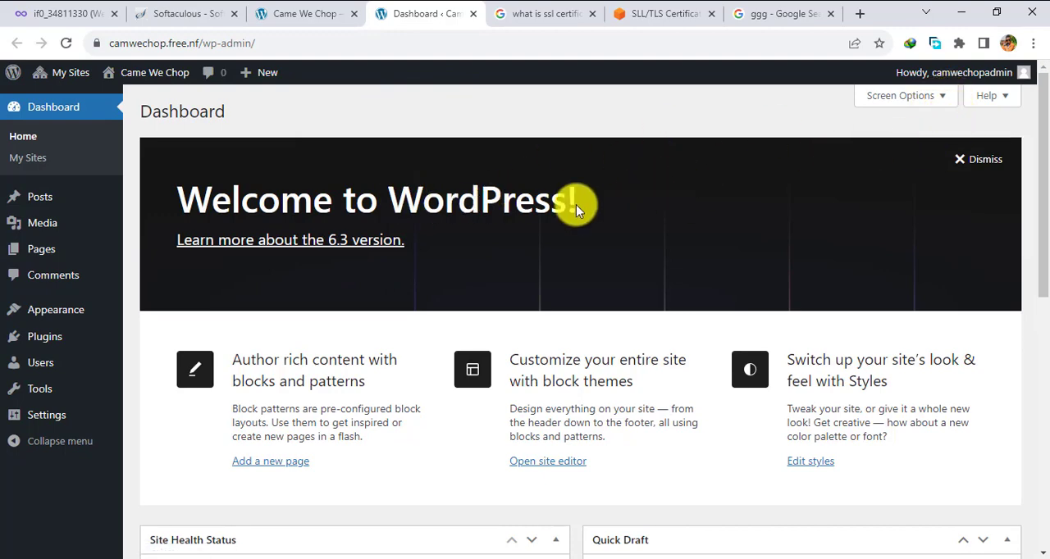
mouse_move(1017, 72)
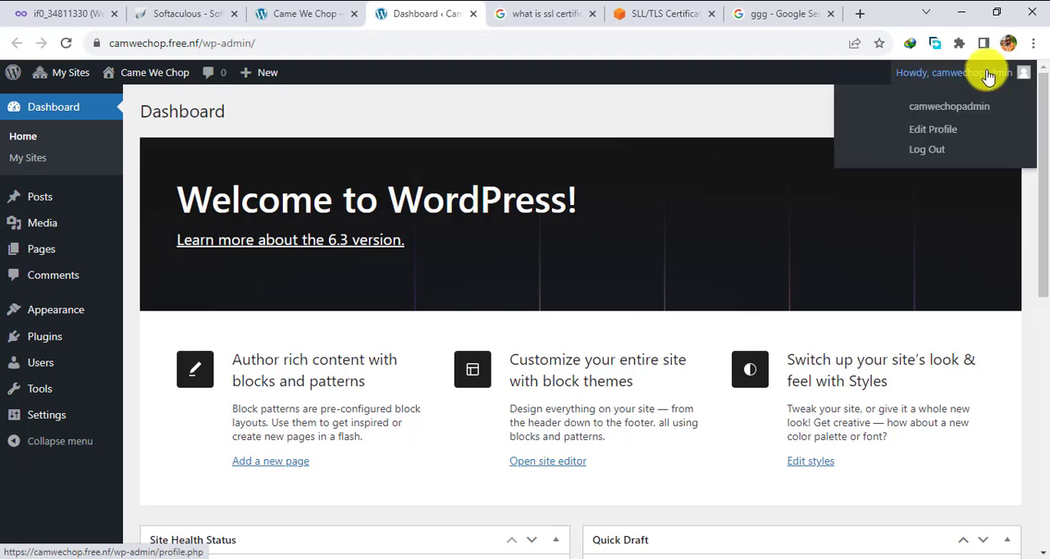
click(937, 152)
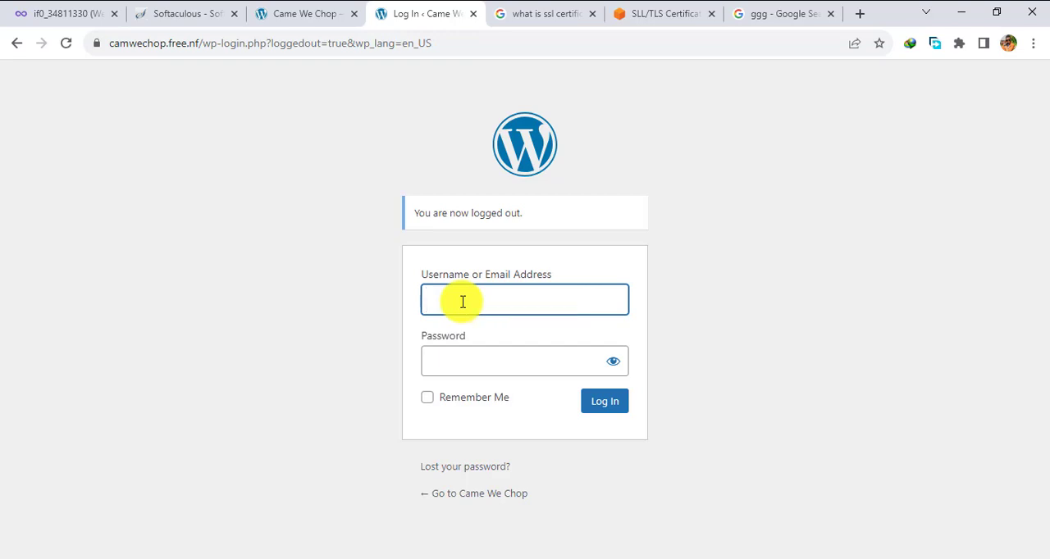
- Log in to WordPress with the admin username and account password, and save the credentials in the browser
key(ctrl+v)
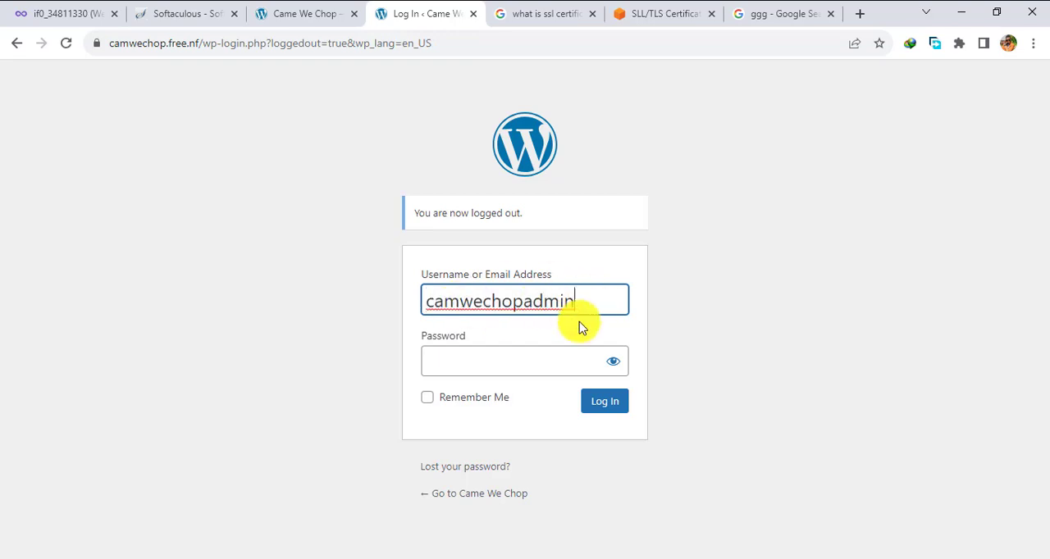
click(487, 358)
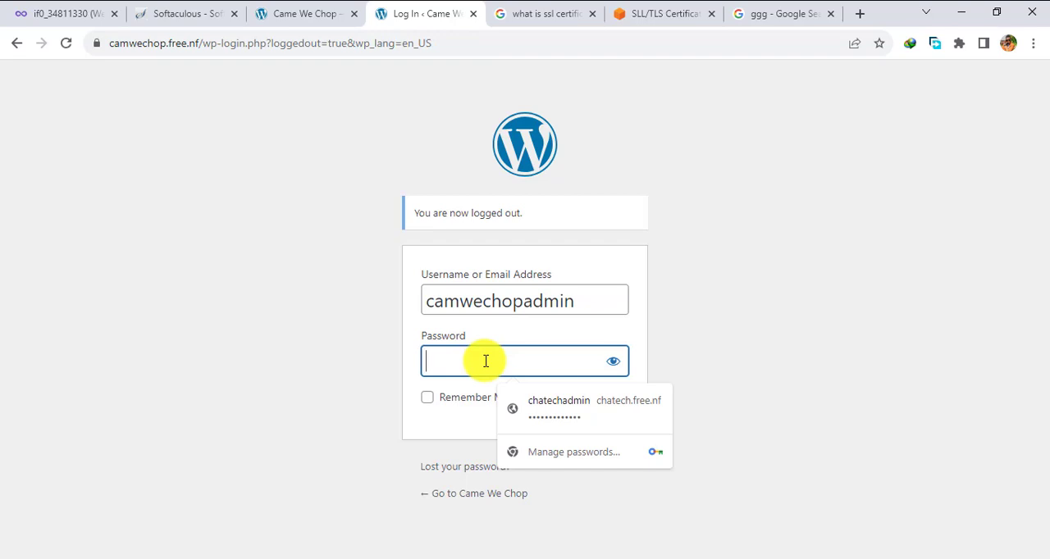
key(ctrl+v)
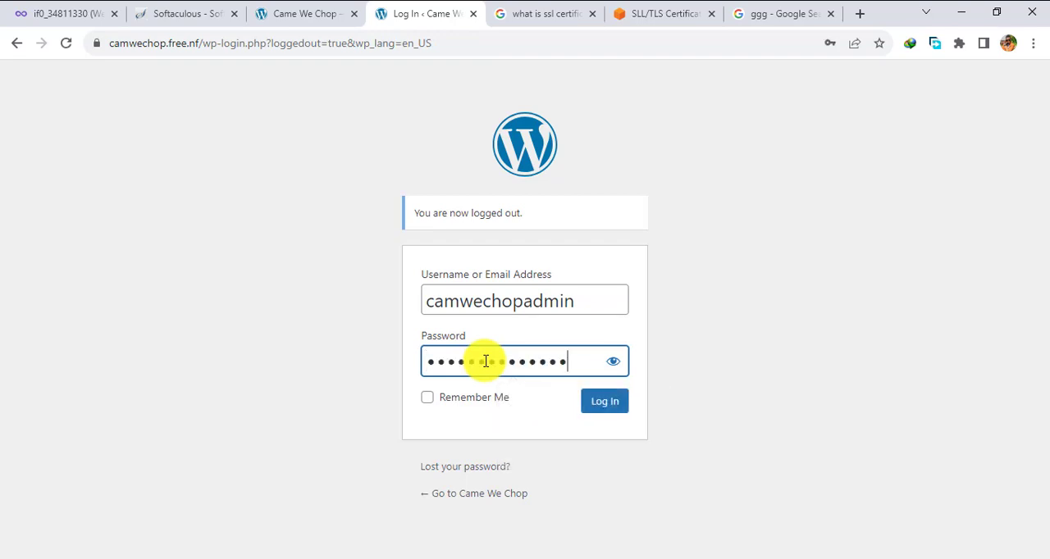
click(485, 361)
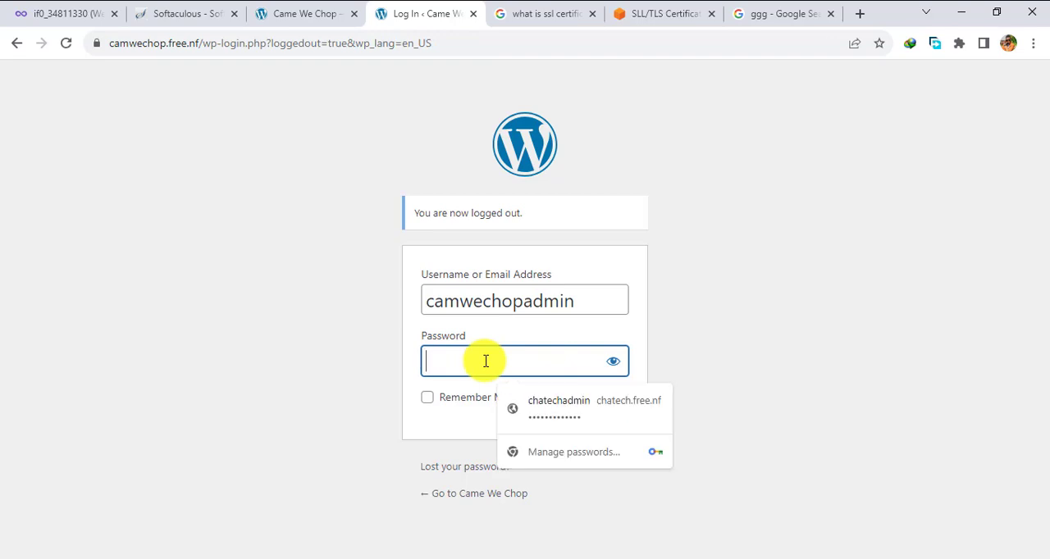
text(••)
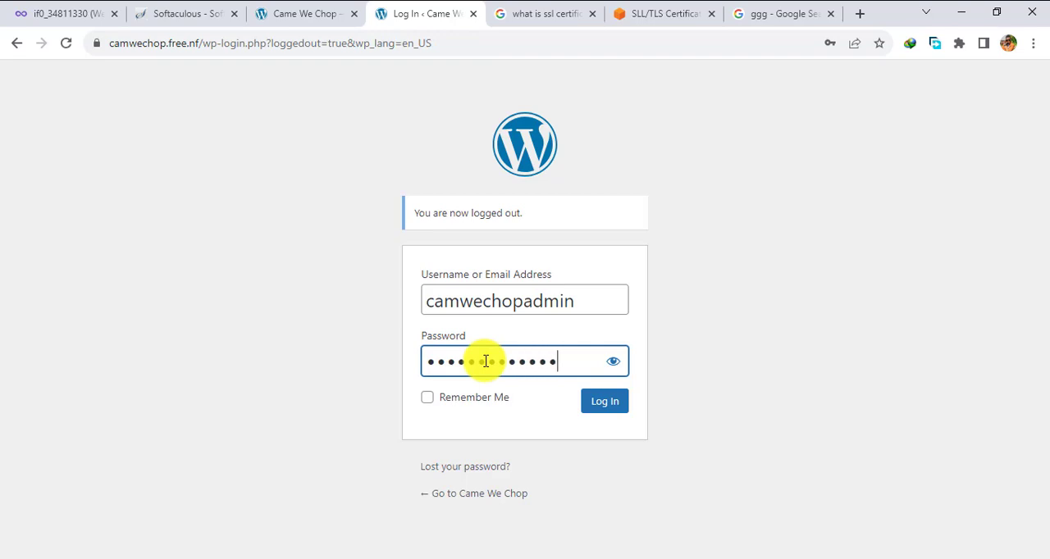
click(602, 403)
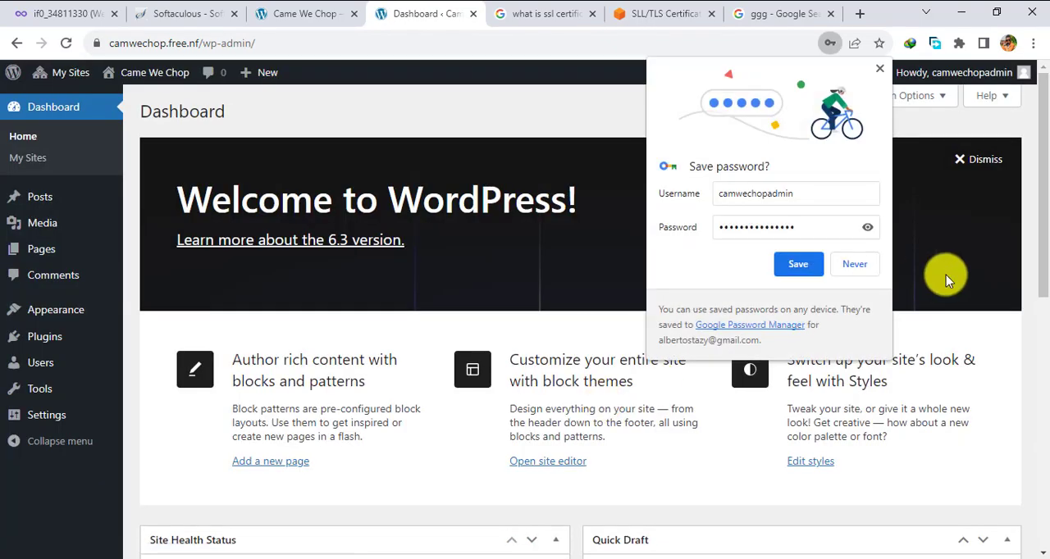
click(804, 267)
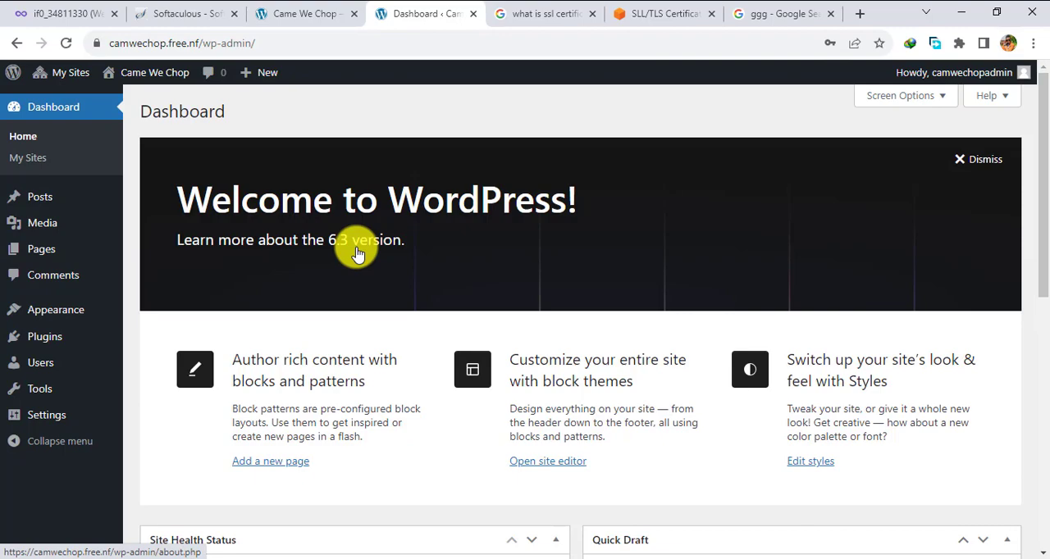
click(304, 15)
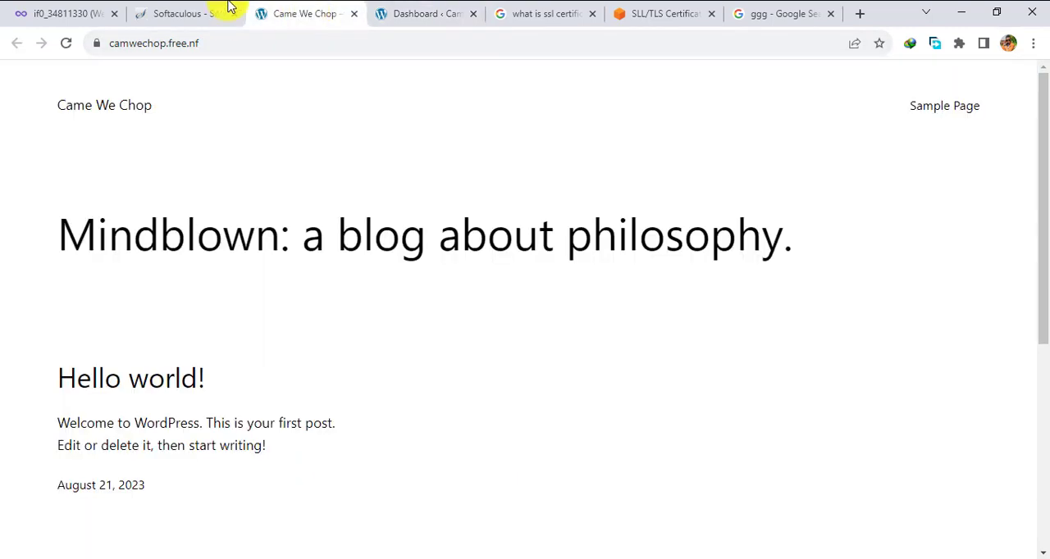
click(163, 15)
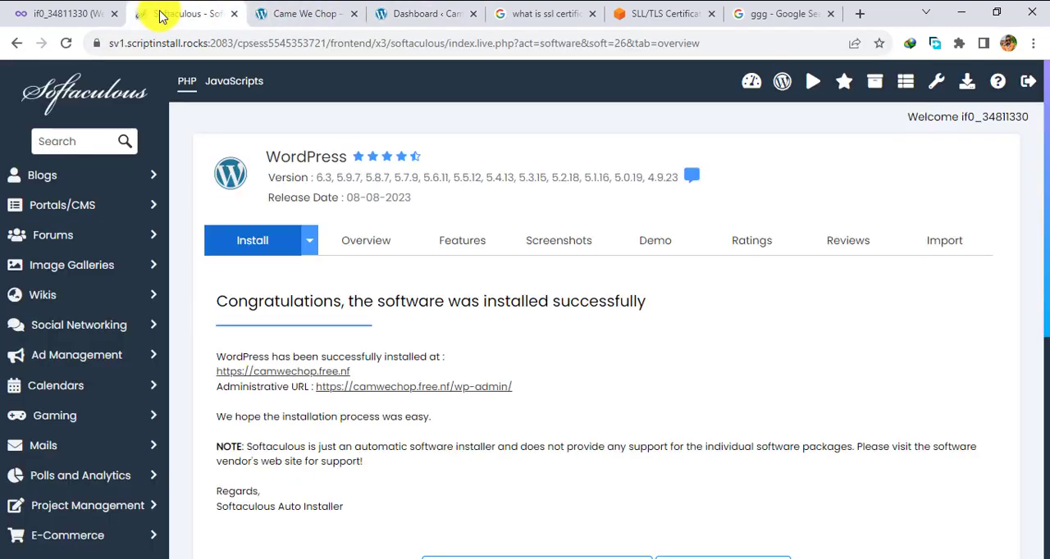
click(320, 10)
click(424, 17)
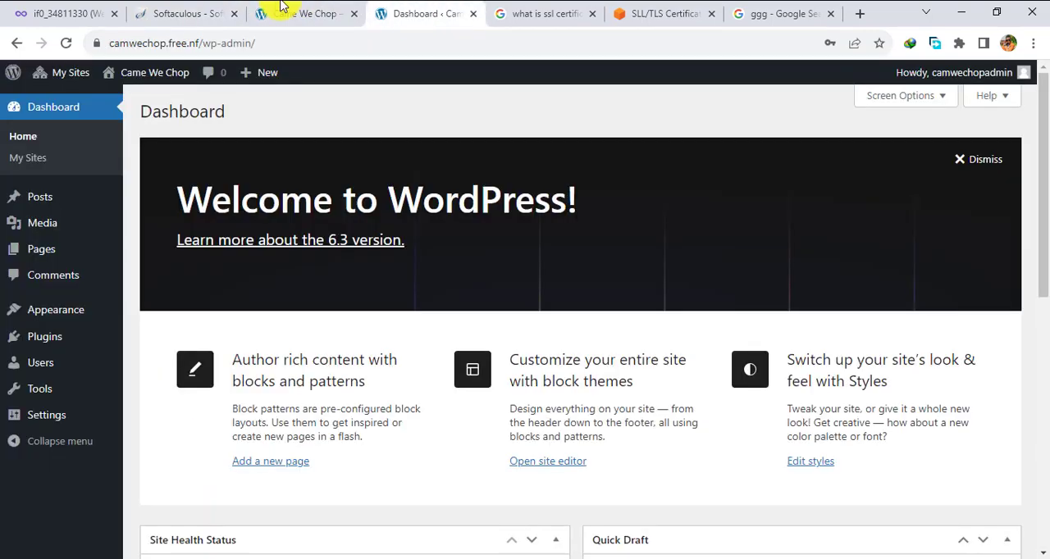
click(179, 12)
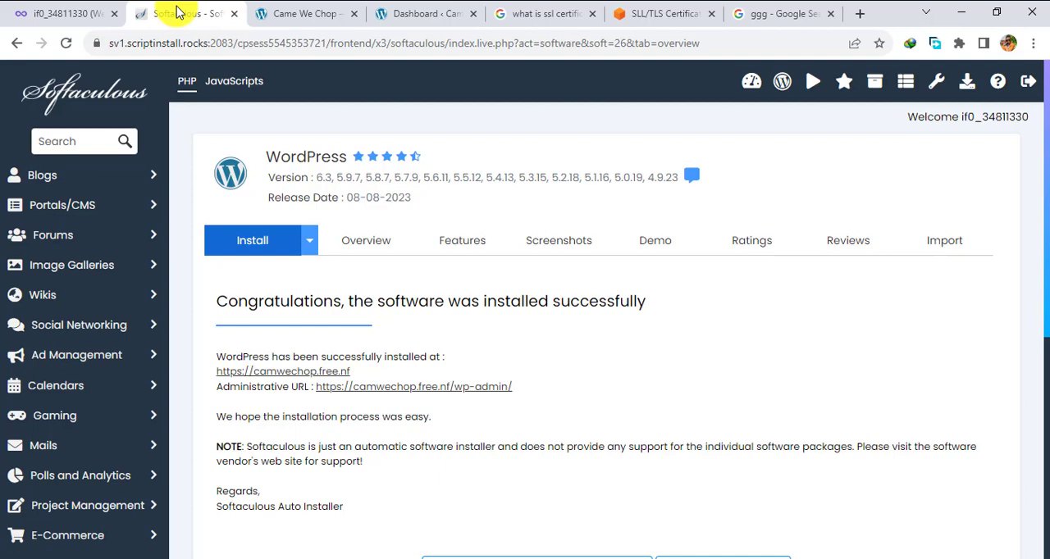
- Switch to Microsoft Edge to examine the connection security shown for camwechop.free.nf, and return to Chrome
mouse_move(735, 558)
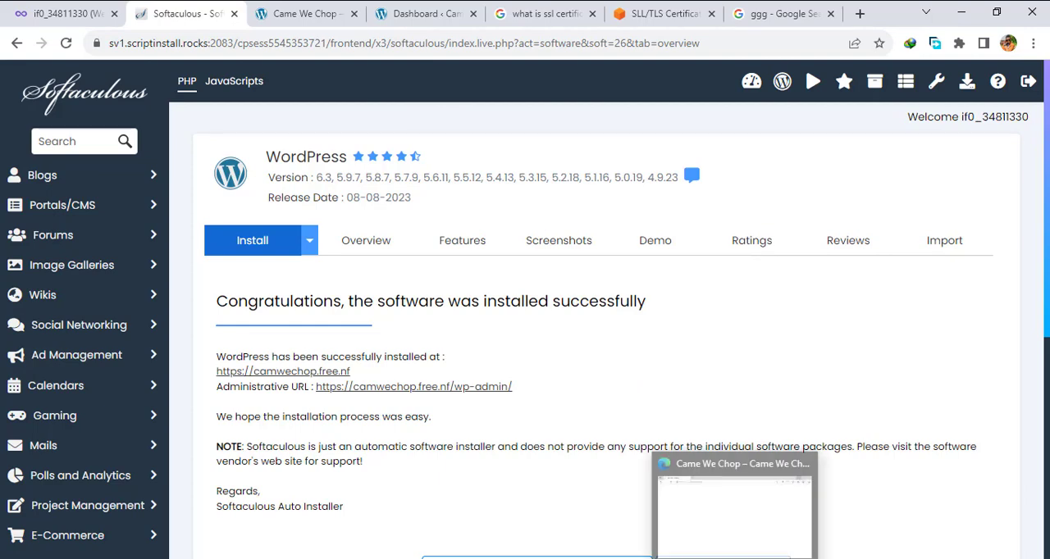
click(735, 512)
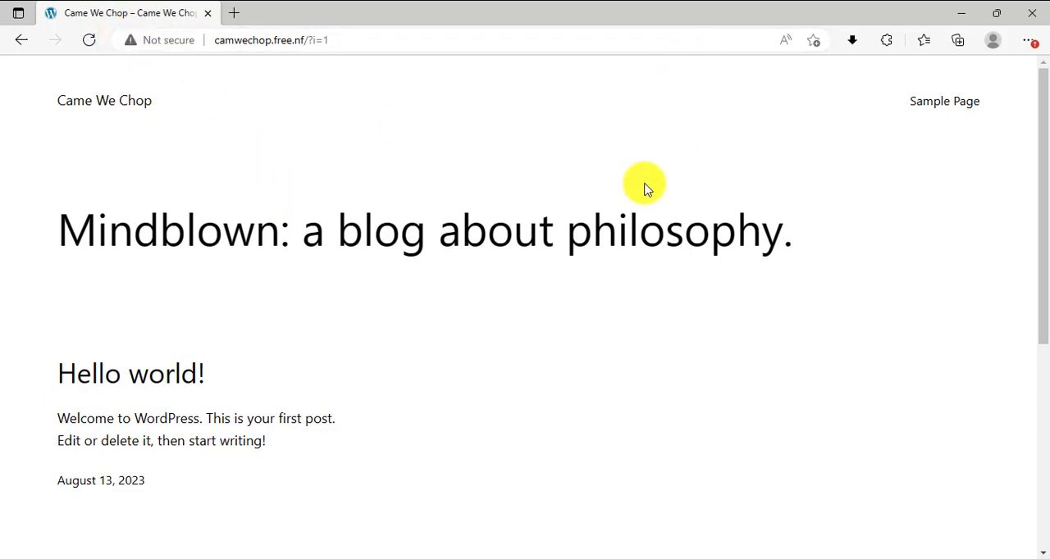
click(960, 14)
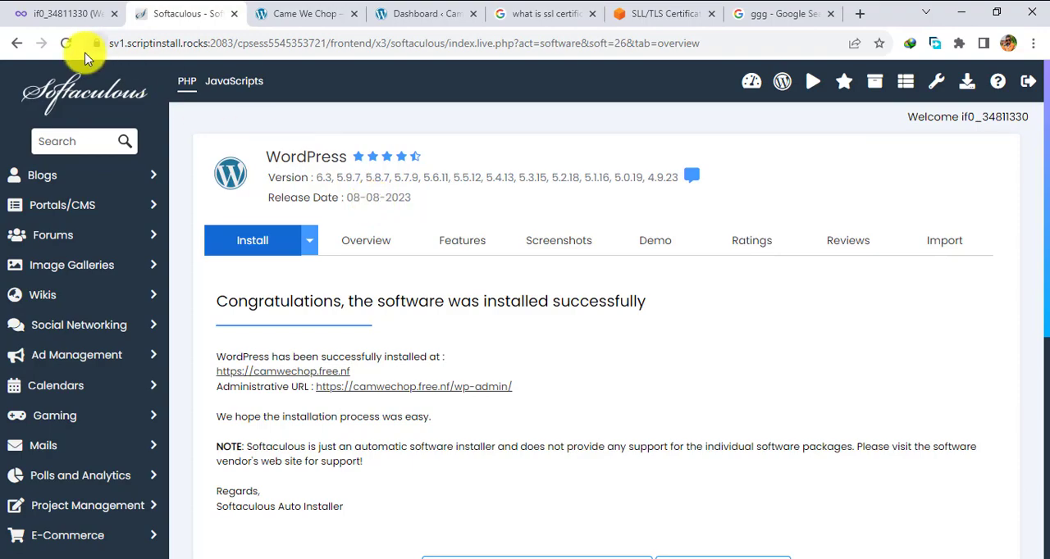
- Consult the open AWS article on SSL/TLS certificates and return to the InfinityFree account page
click(60, 8)
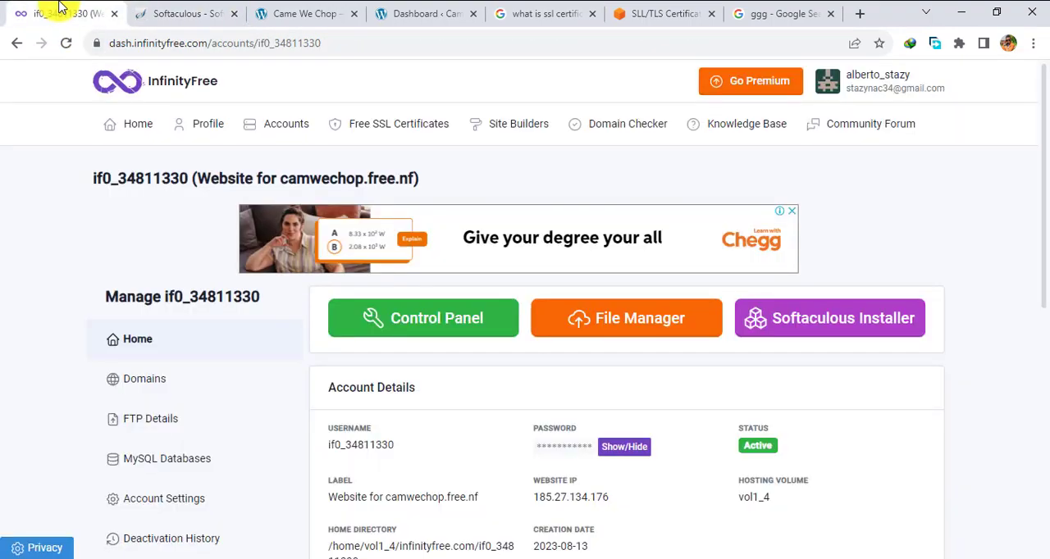
click(666, 14)
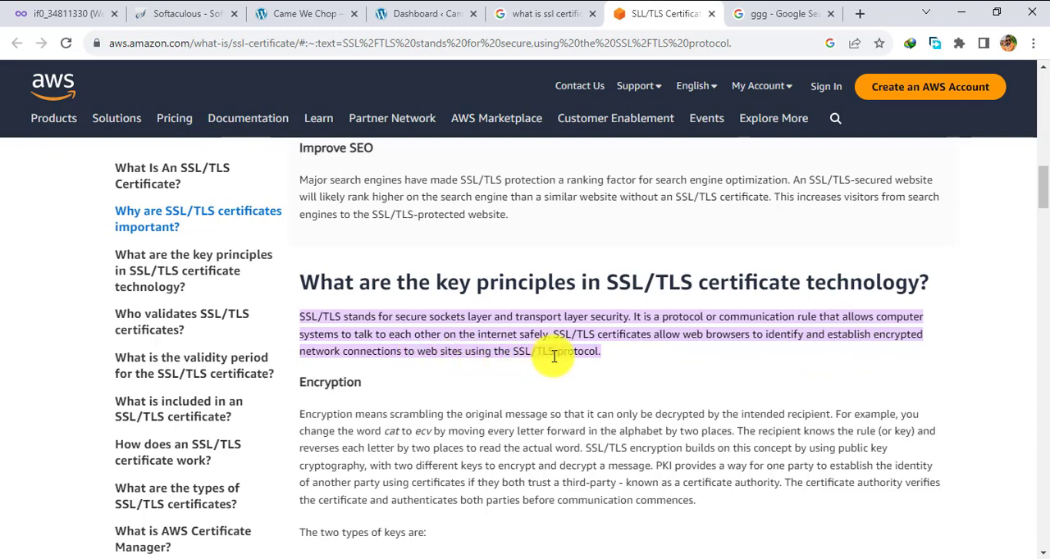
click(54, 8)
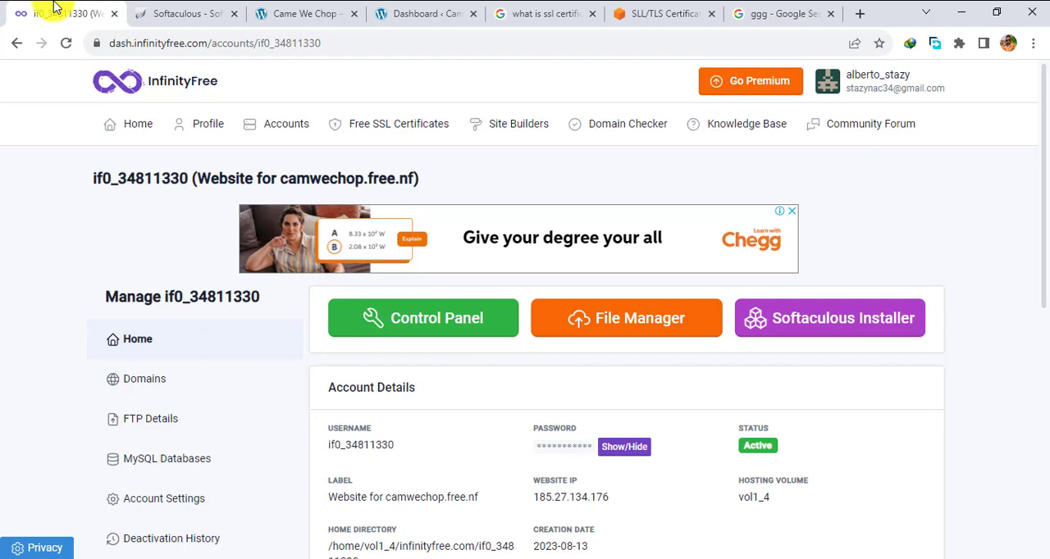
- Open the InfinityFree list of free SSL certificates and start an order for a new SSL certificate
click(392, 127)
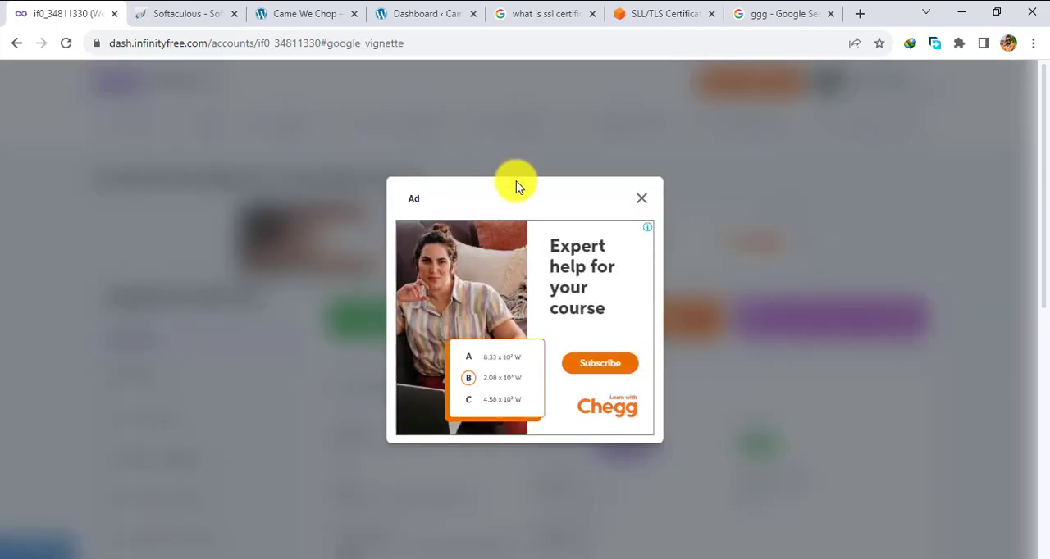
click(643, 201)
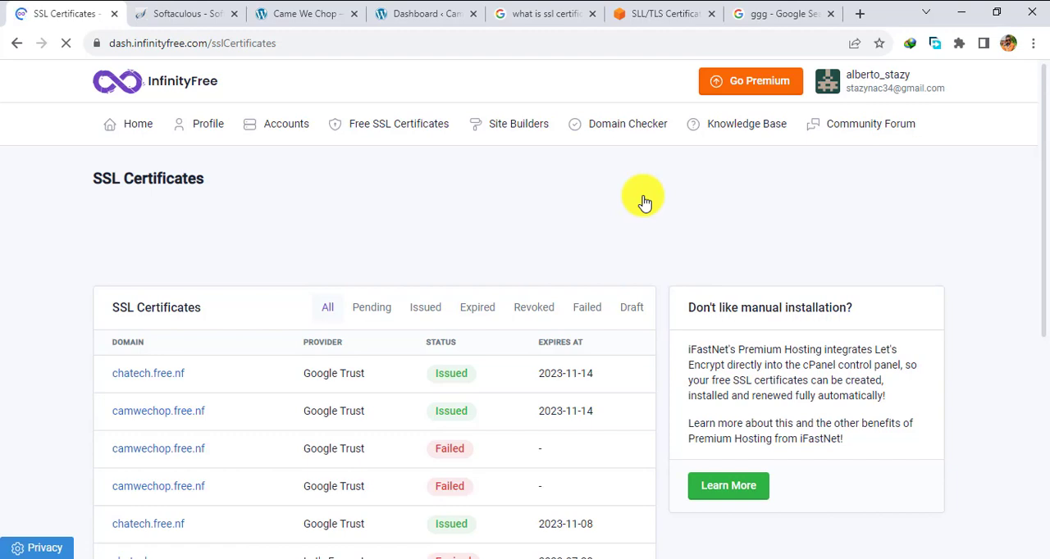
scroll(434, 242, down, 5)
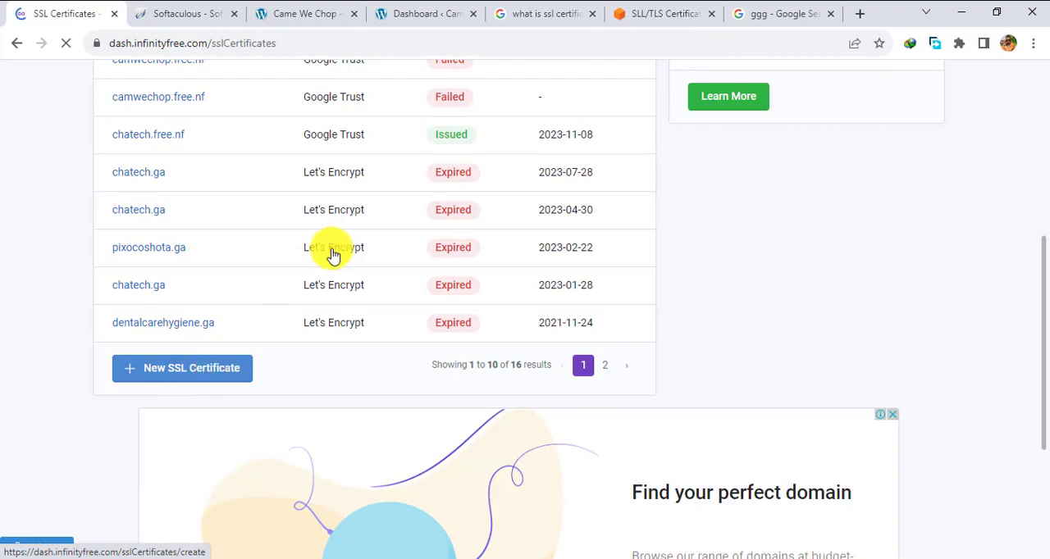
scroll(332, 246, up, 3)
scroll(333, 261, up, 1)
scroll(333, 261, down, 2)
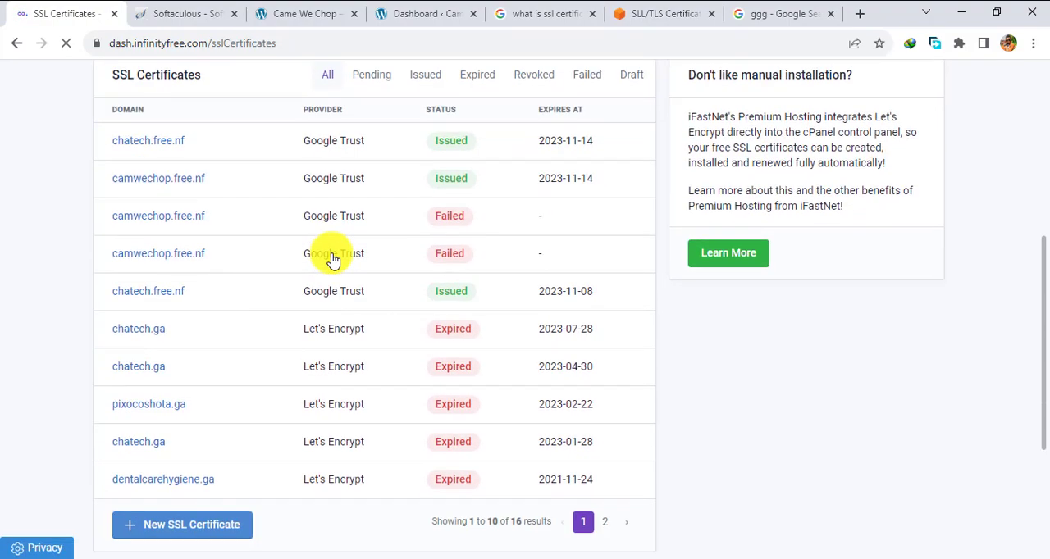
scroll(332, 261, up, 1)
scroll(333, 260, down, 1)
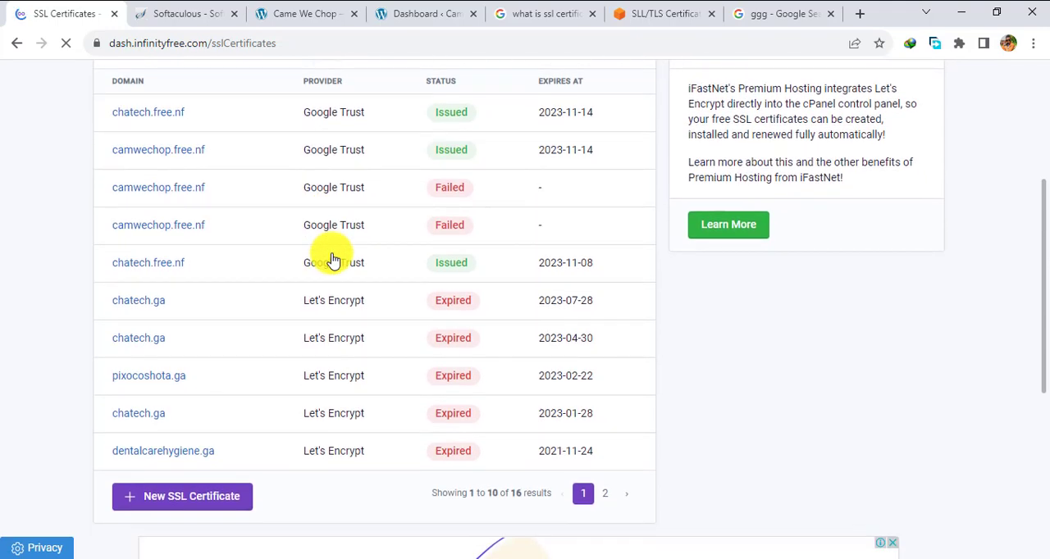
scroll(333, 260, down, 4)
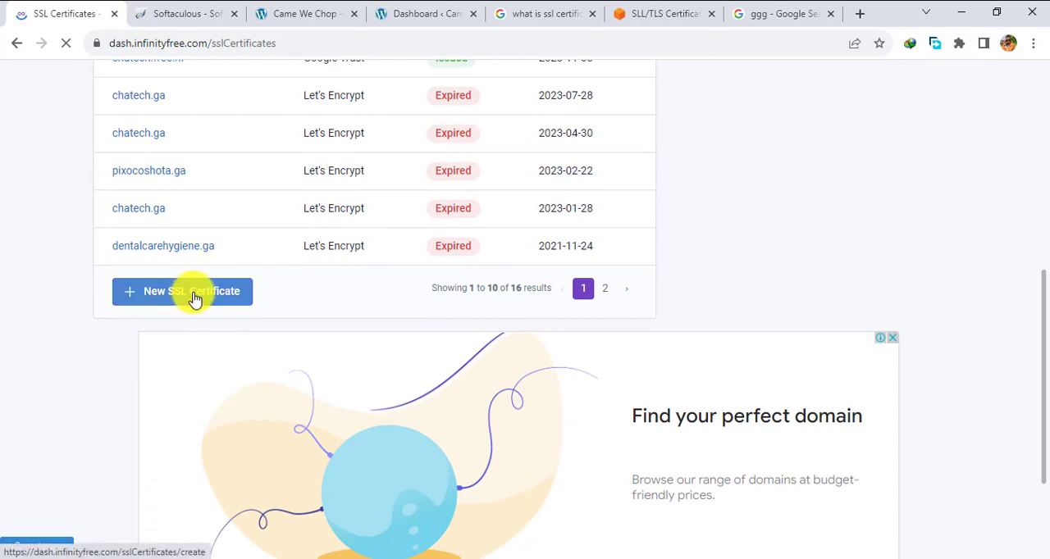
click(194, 297)
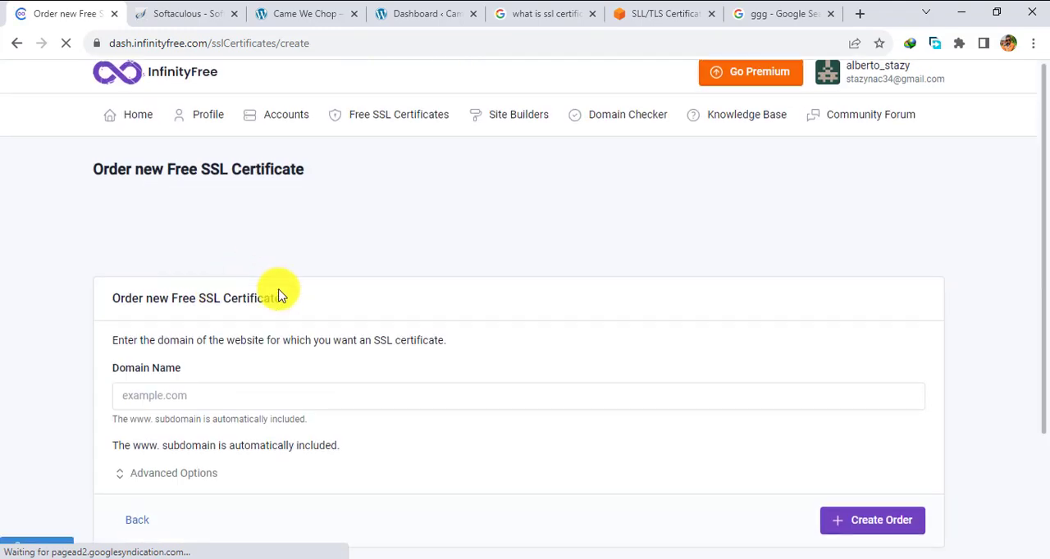
- Create the free SSL certificate order for the domain camwechop.free.nf
scroll(276, 293, down, 3)
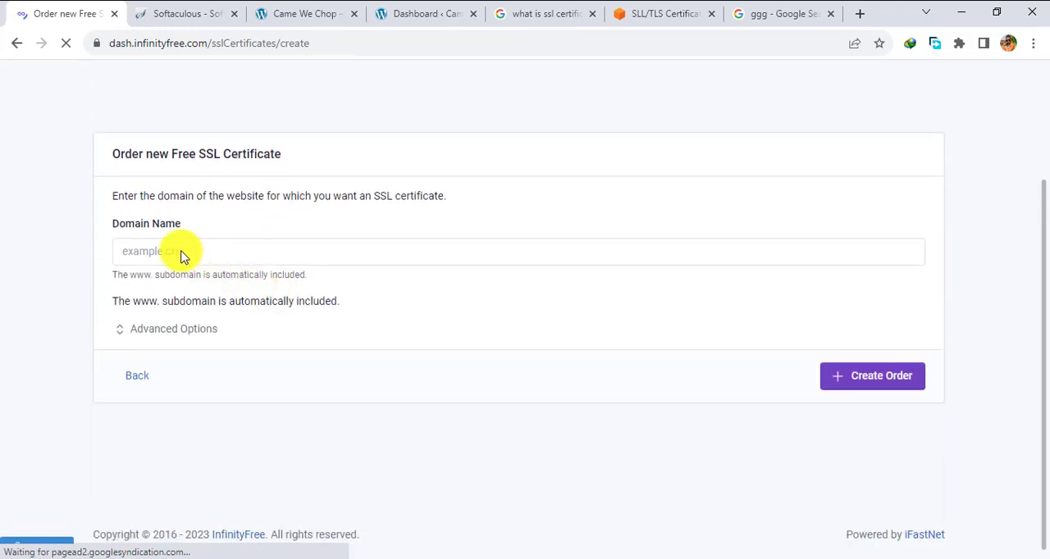
click(167, 250)
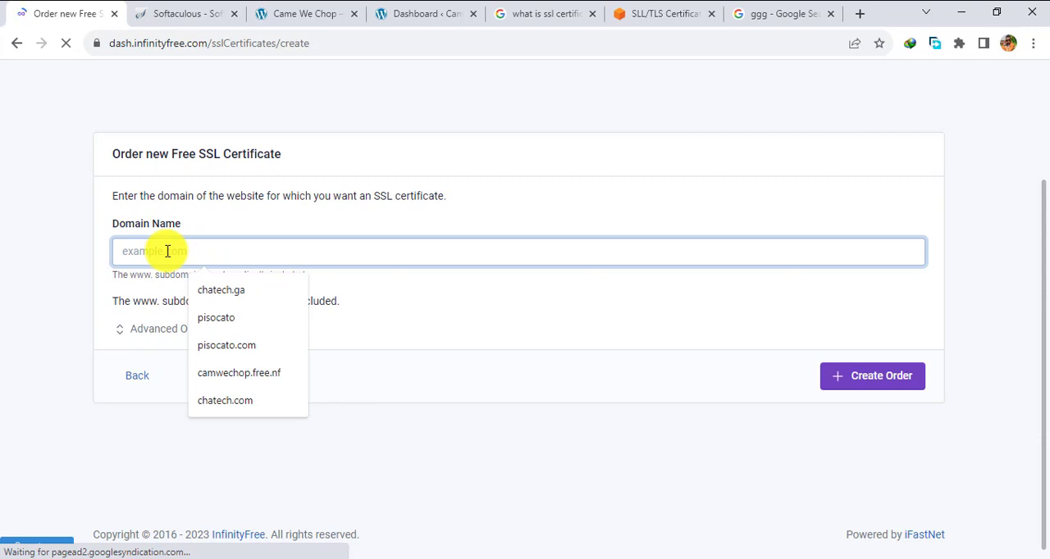
click(225, 400)
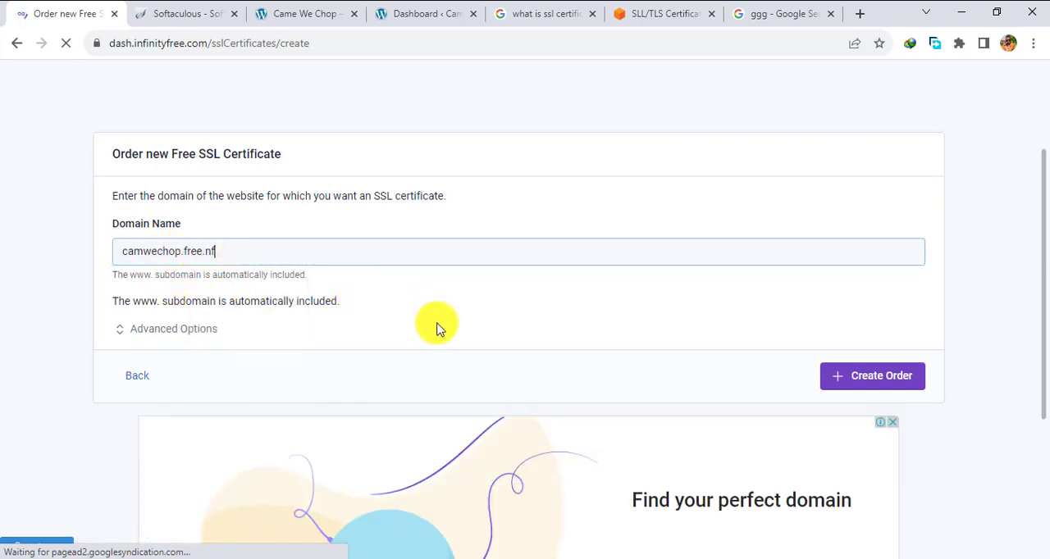
click(874, 382)
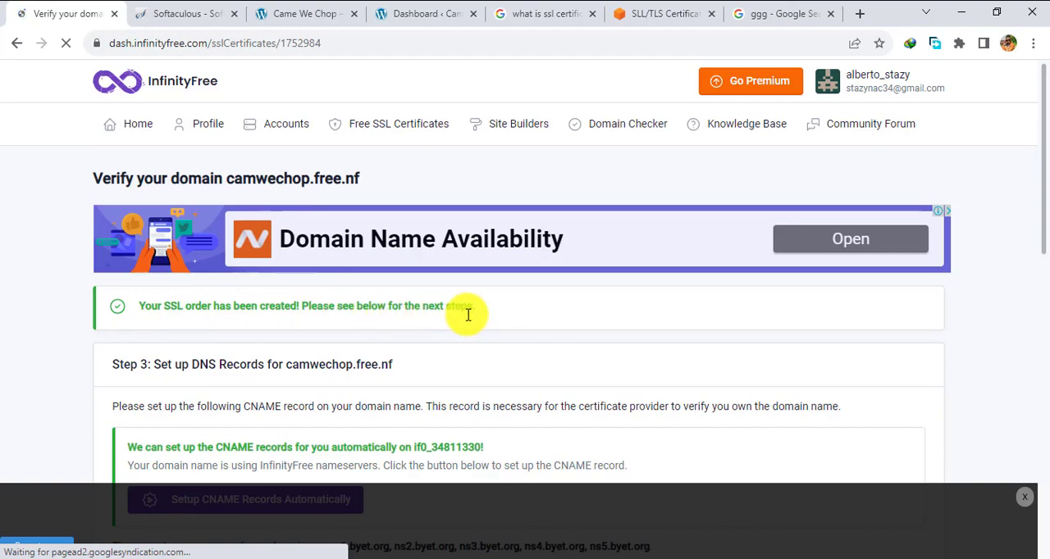
- Run the automatic CNAME record setup for camwechop.free.nf
scroll(418, 346, down, 2)
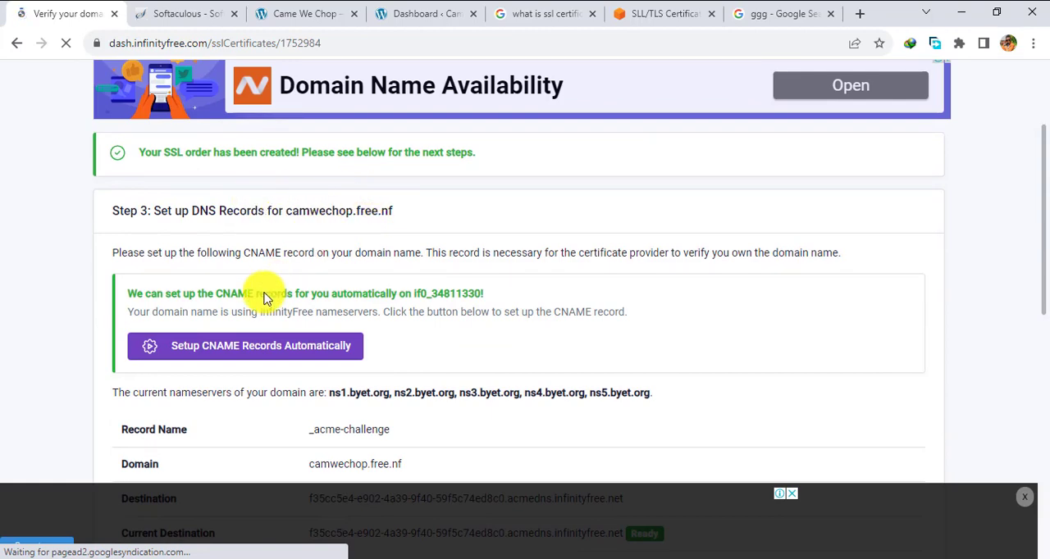
scroll(262, 237, down, 1)
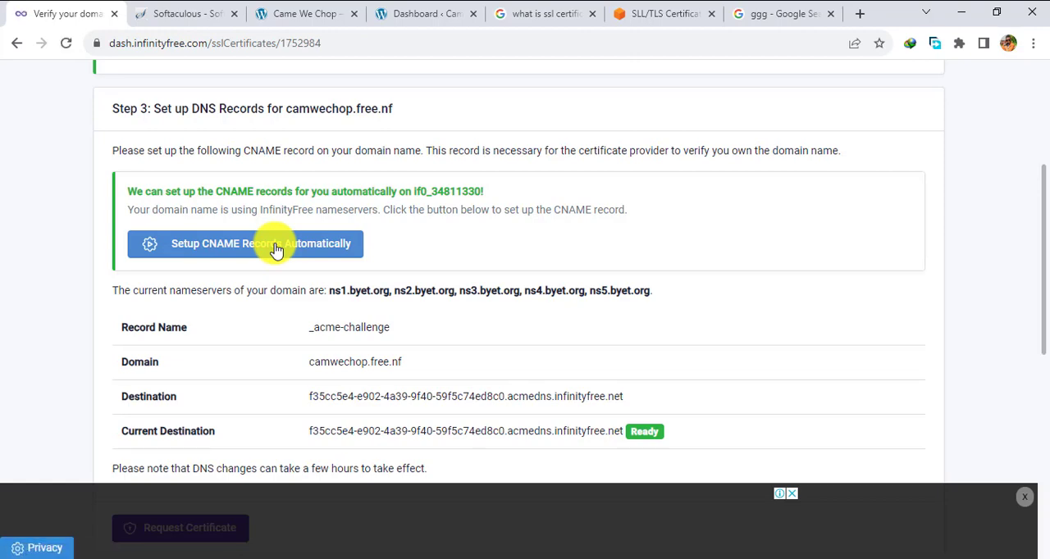
click(281, 245)
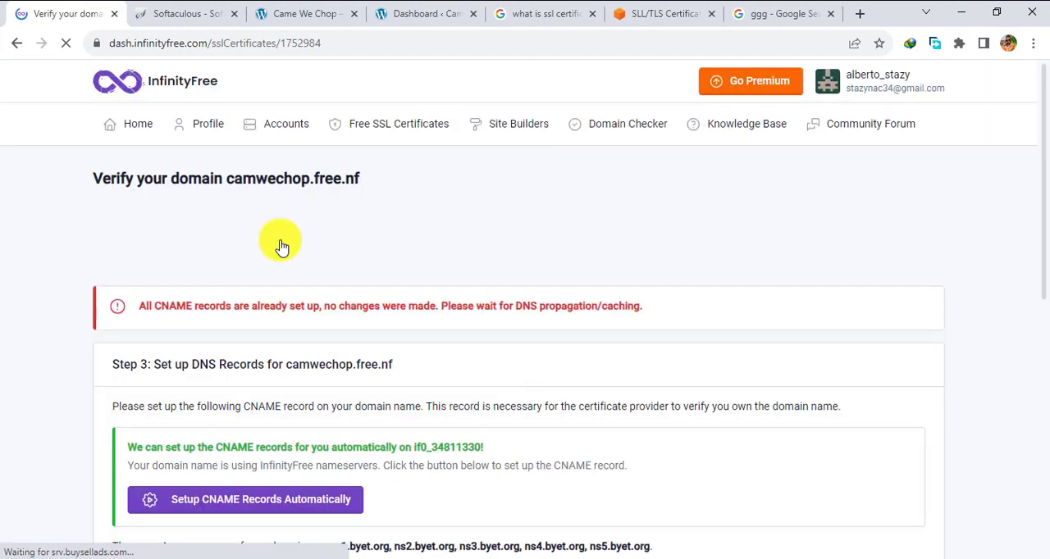
- Request the SSL certificate for camwechop.free.nf and refresh the page to check whether it has been issued
scroll(227, 380, down, 3)
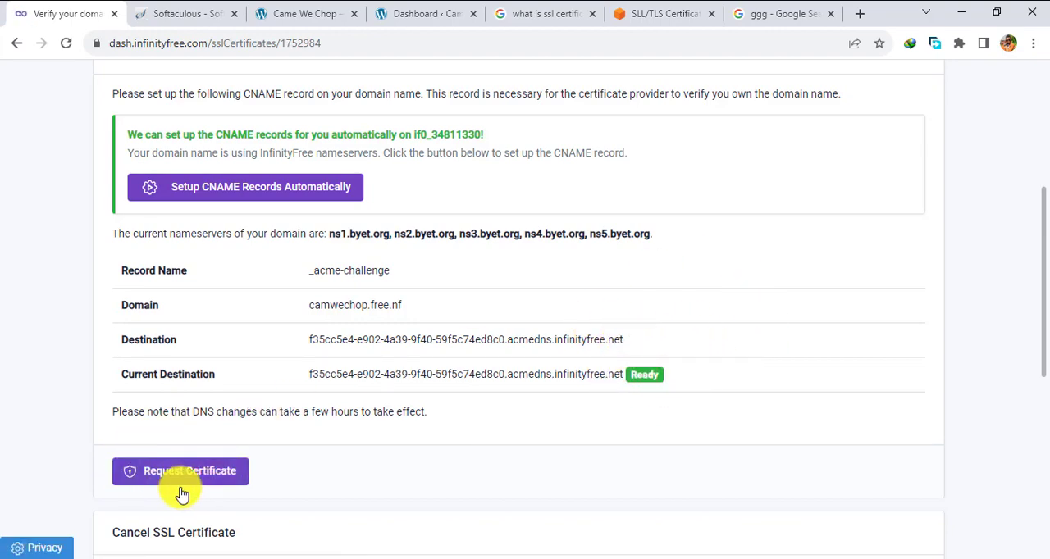
click(215, 479)
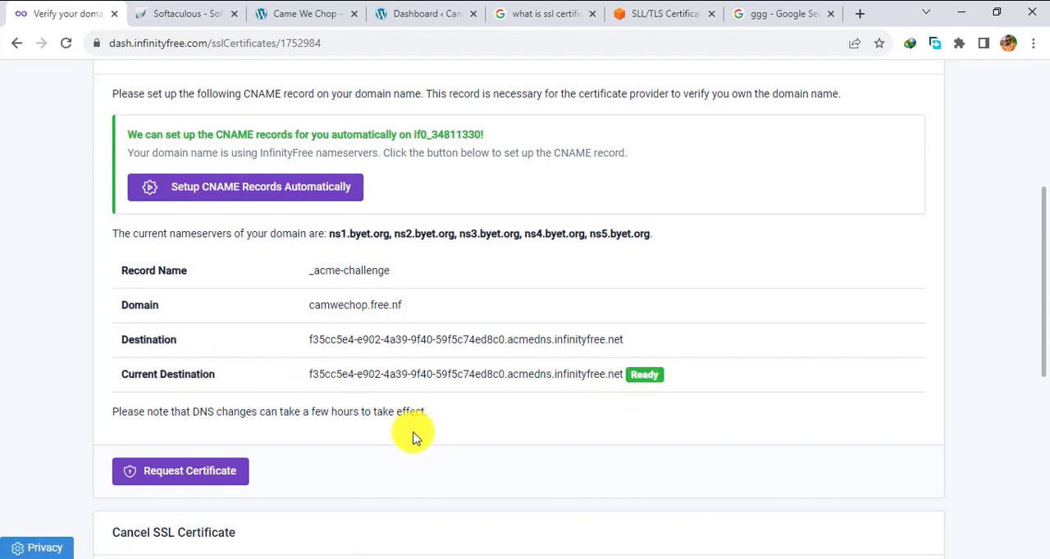
click(201, 474)
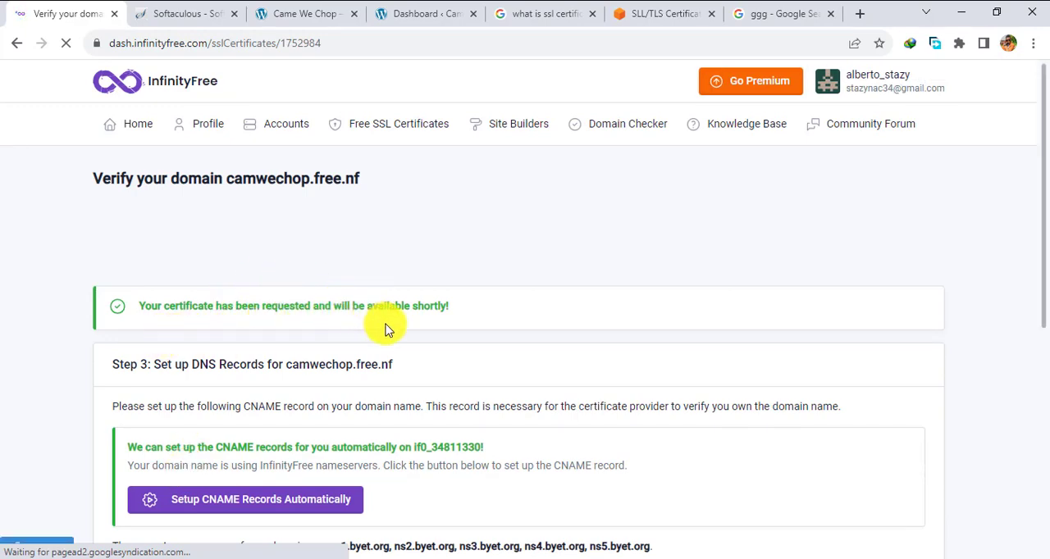
scroll(422, 328, down, 3)
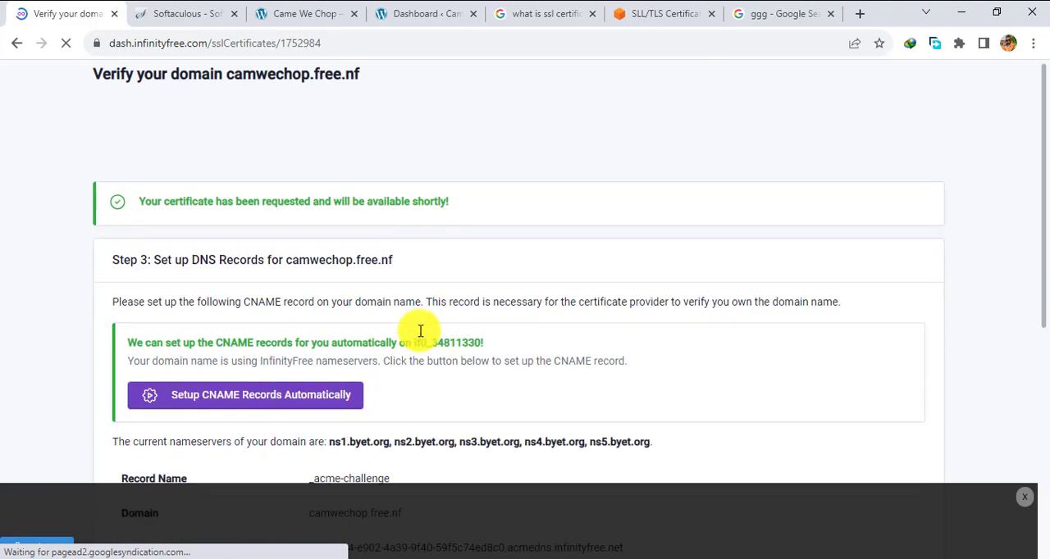
scroll(419, 331, down, 2)
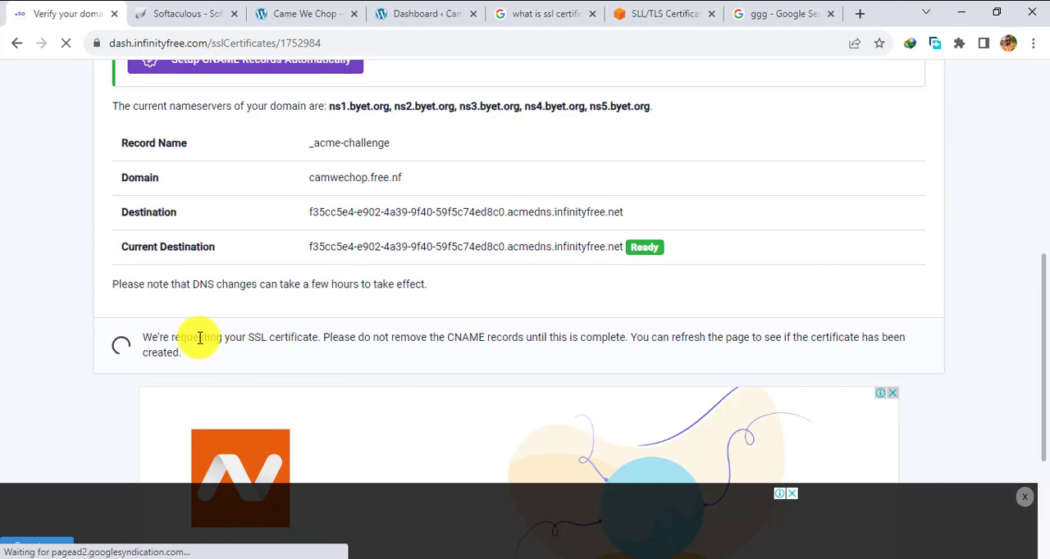
click(67, 49)
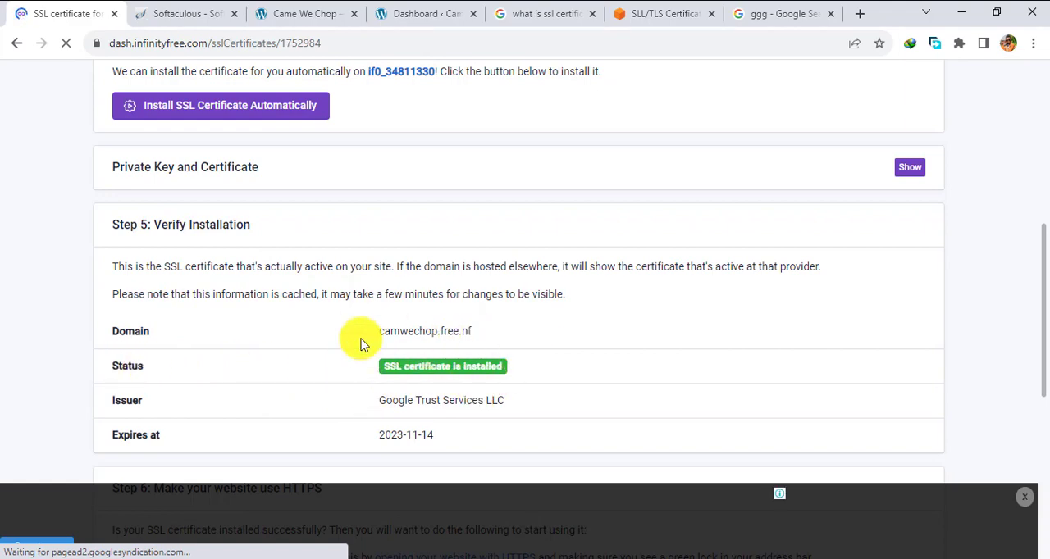
- Review the HTTPS instructions, switch to Microsoft Edge to examine the full address of camwechop.free.nf, and return to Chrome
scroll(361, 345, down, 2)
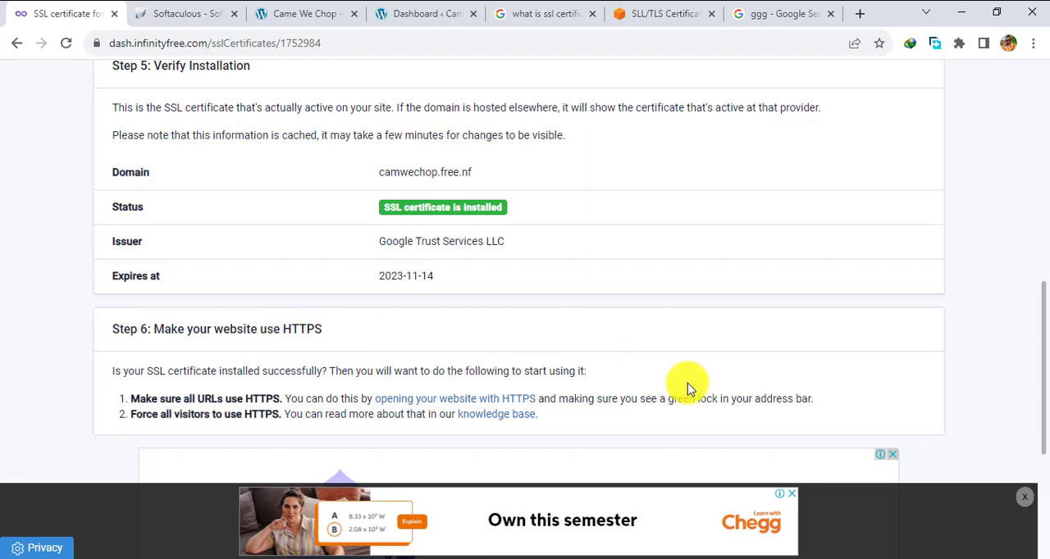
click(739, 558)
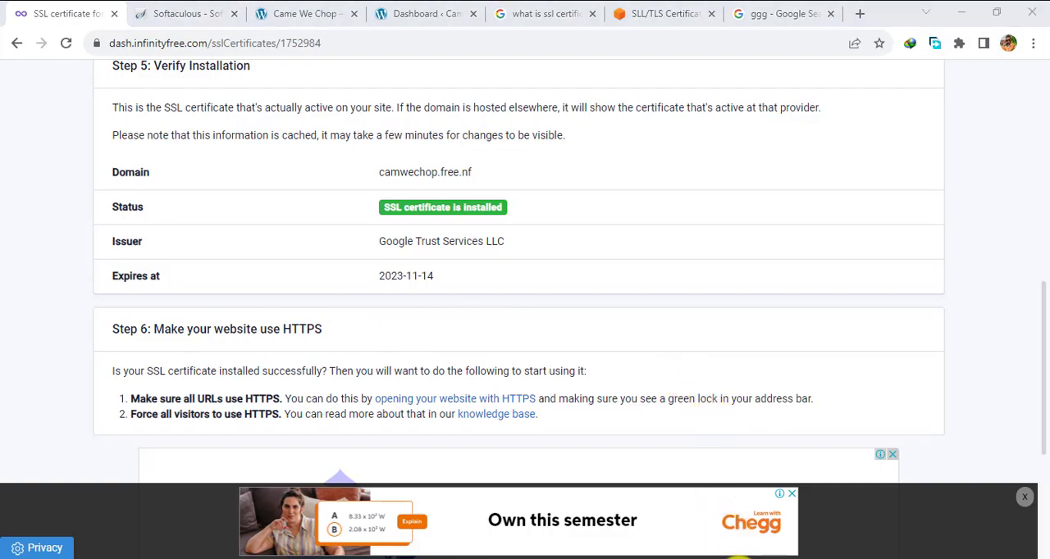
click(345, 40)
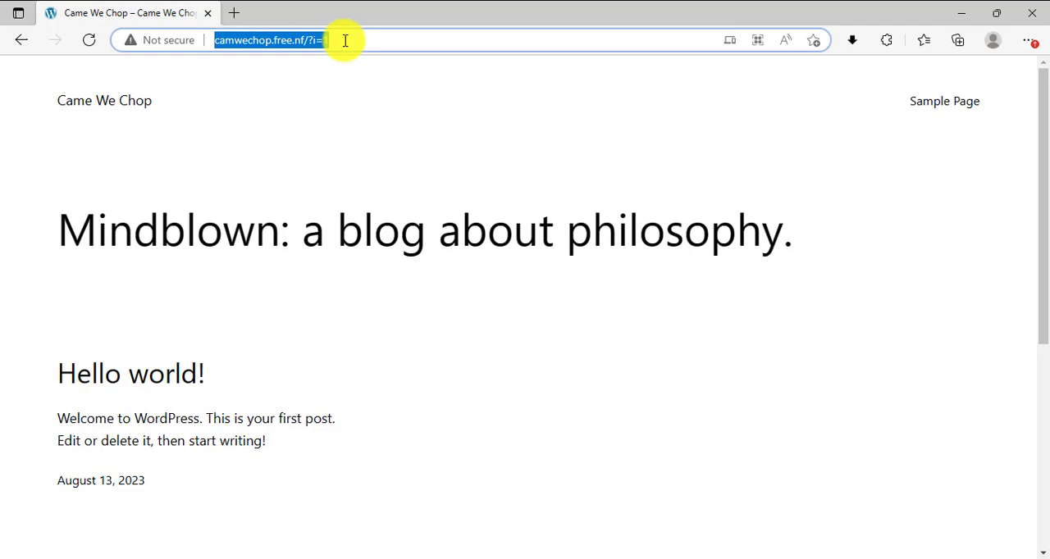
click(346, 40)
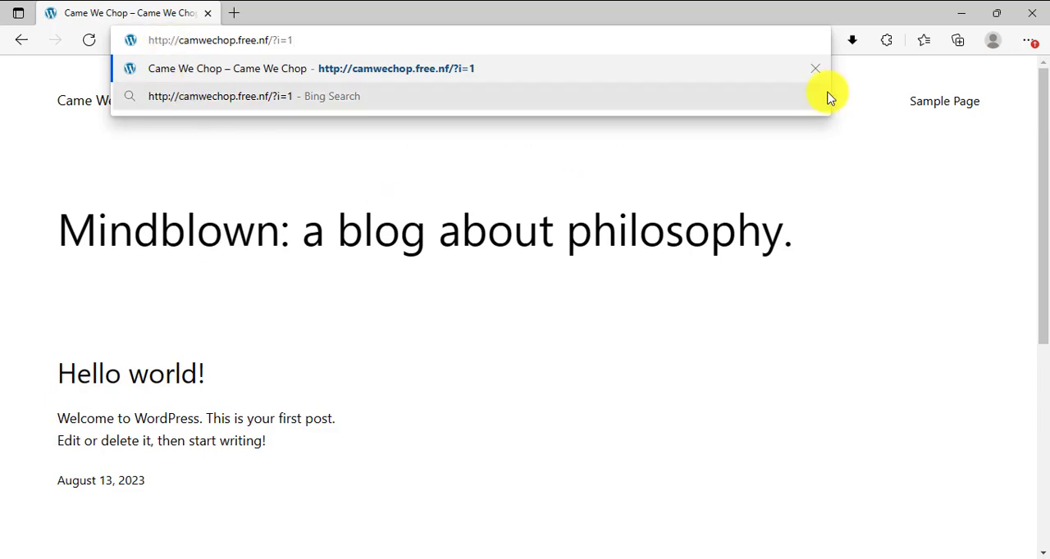
click(960, 15)
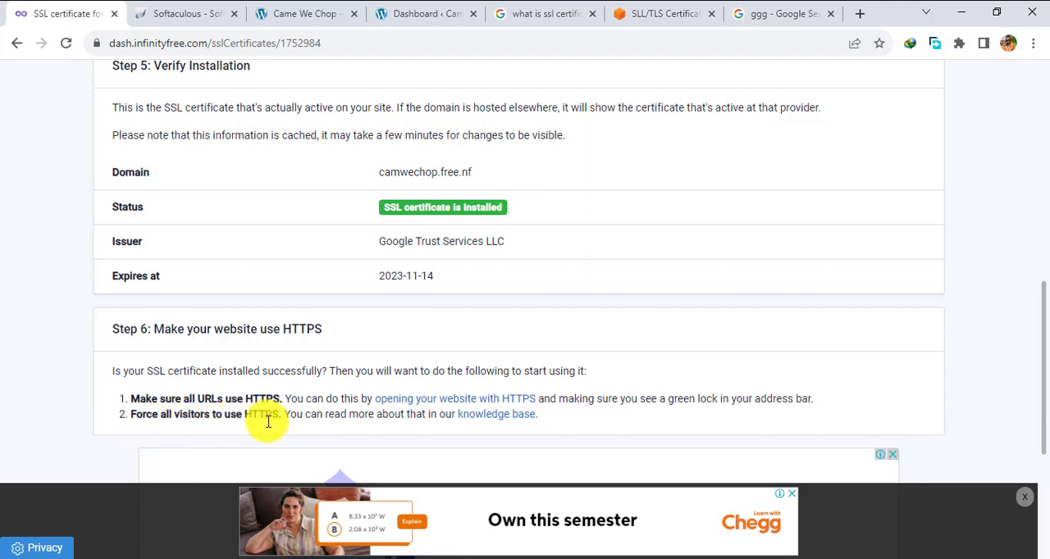
- Open the knowledge base article on forcing visitors to HTTPS in a new tab and place it beside the SSL certificate tab
right_click(487, 420)
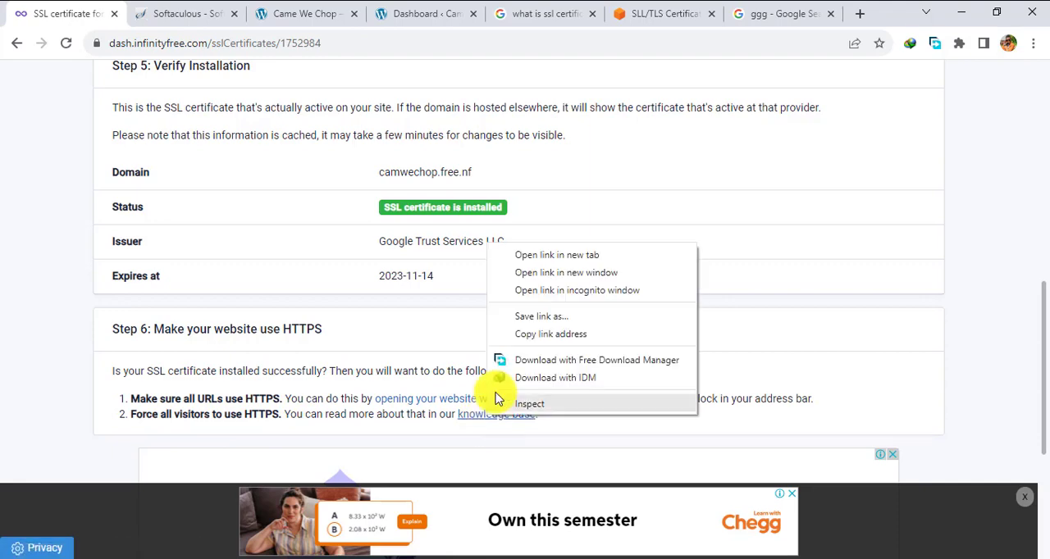
click(545, 256)
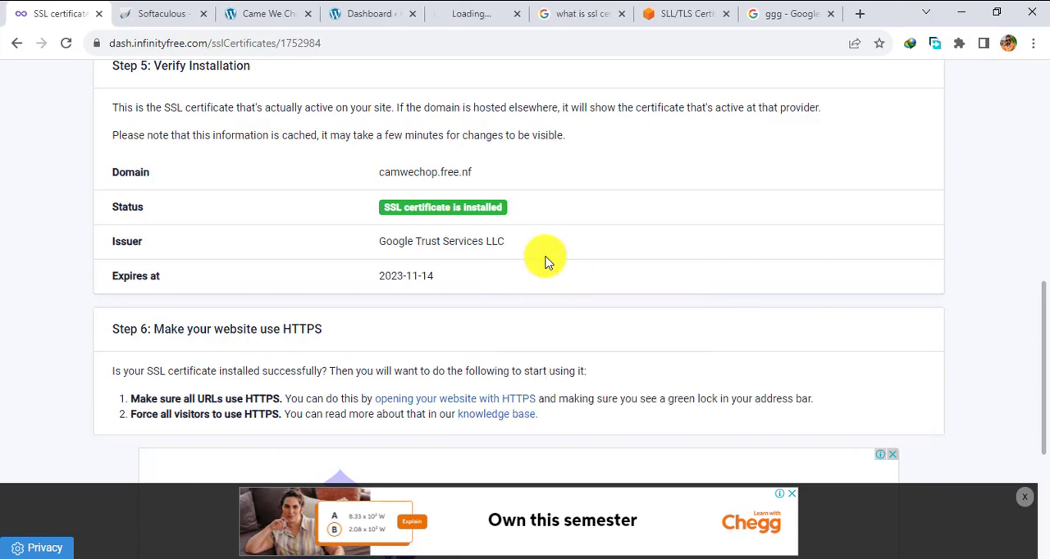
click(469, 17)
drag(469, 17, 164, 7)
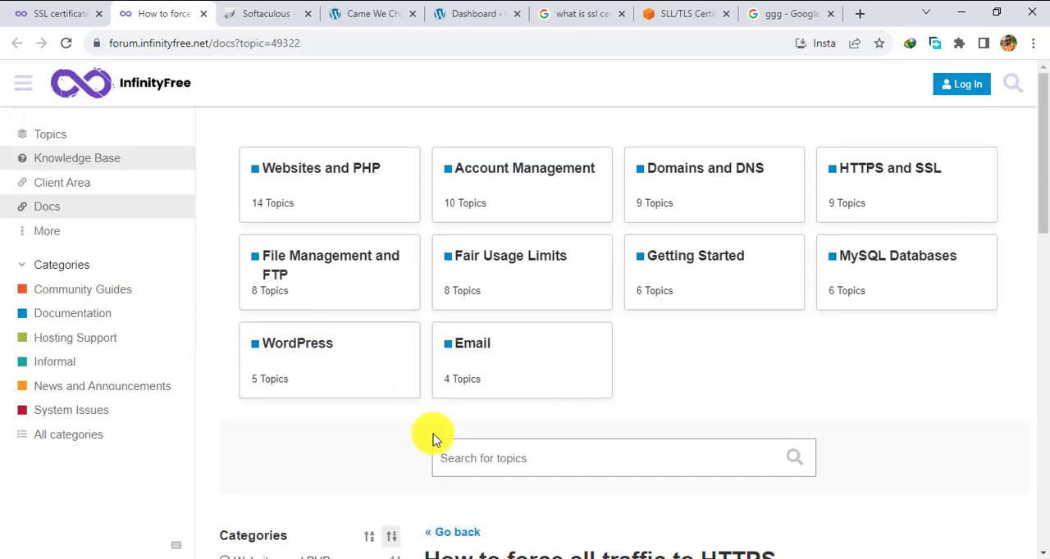
- Copy the five .htaccess rewrite lines, from RewriteEngine On to the RewriteRule with [L,R=301], out of the HTTPS article
scroll(435, 441, down, 3)
scroll(433, 440, down, 2)
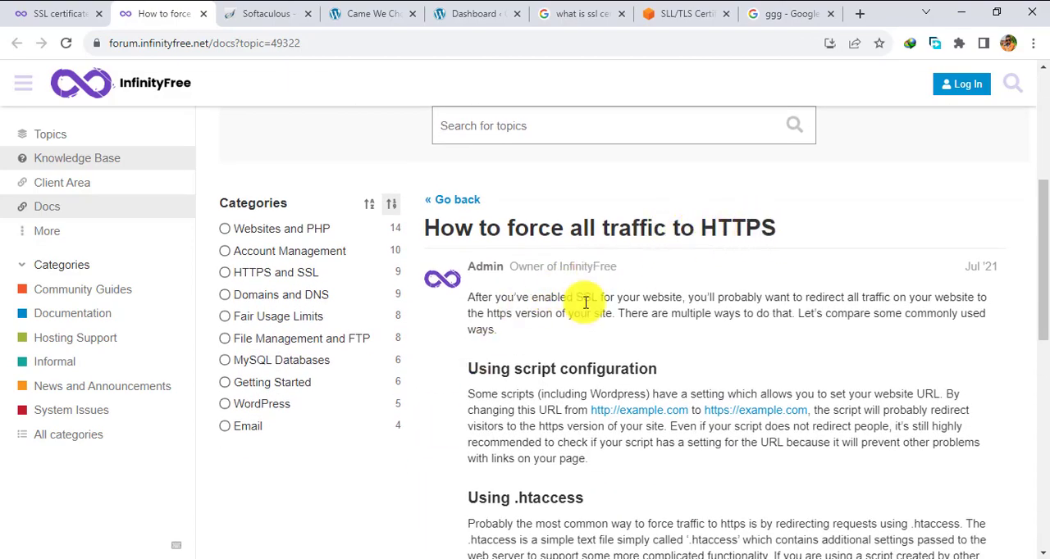
scroll(541, 328, down, 1)
scroll(541, 322, down, 6)
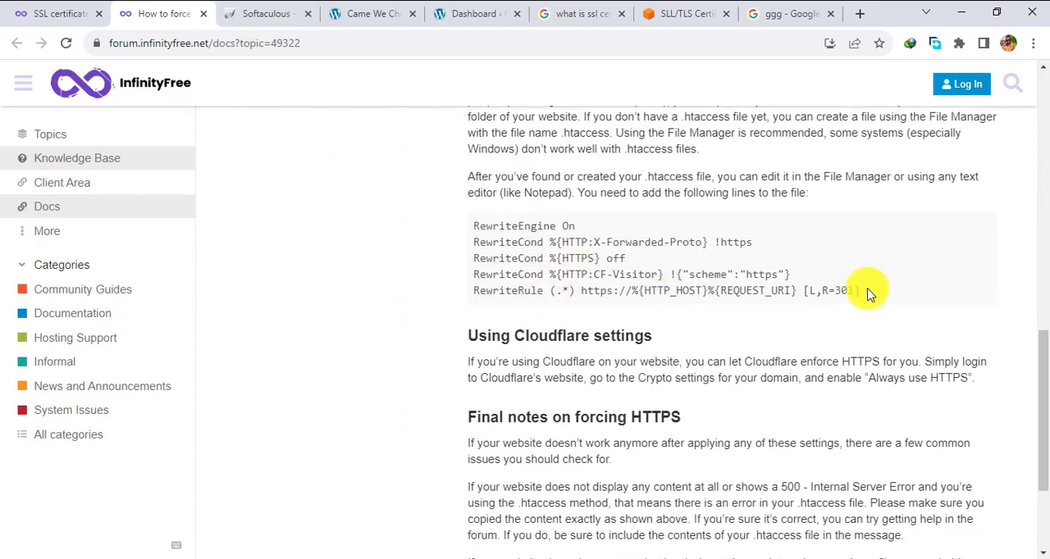
drag(869, 294, 474, 230)
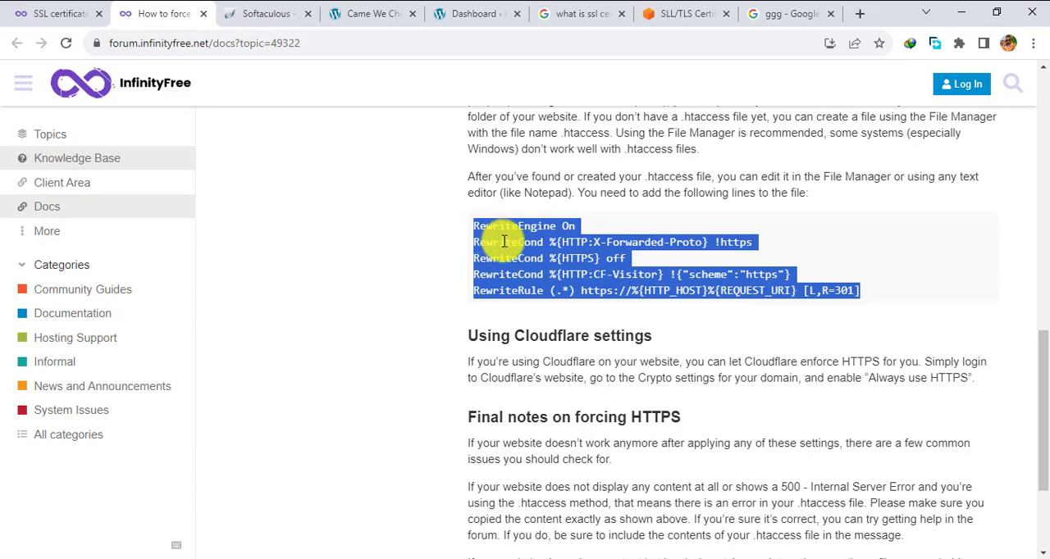
right_click(504, 242)
click(524, 247)
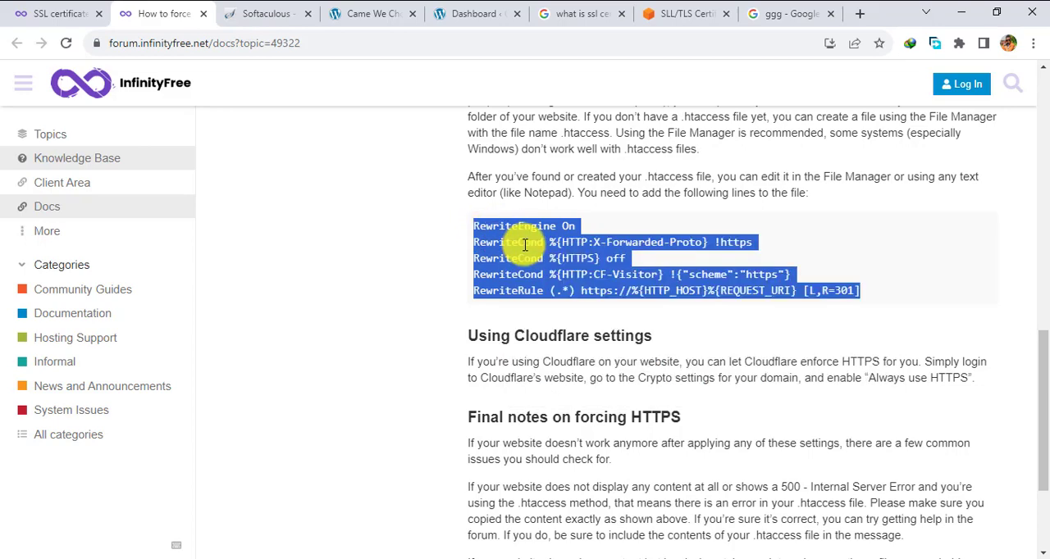
triple_click(525, 246)
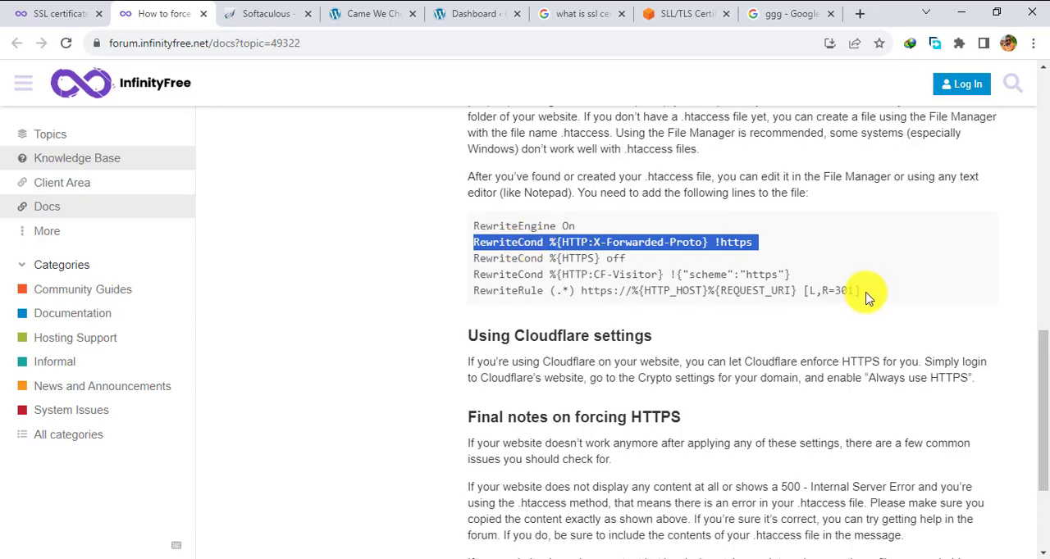
drag(867, 293, 475, 233)
right_click(476, 234)
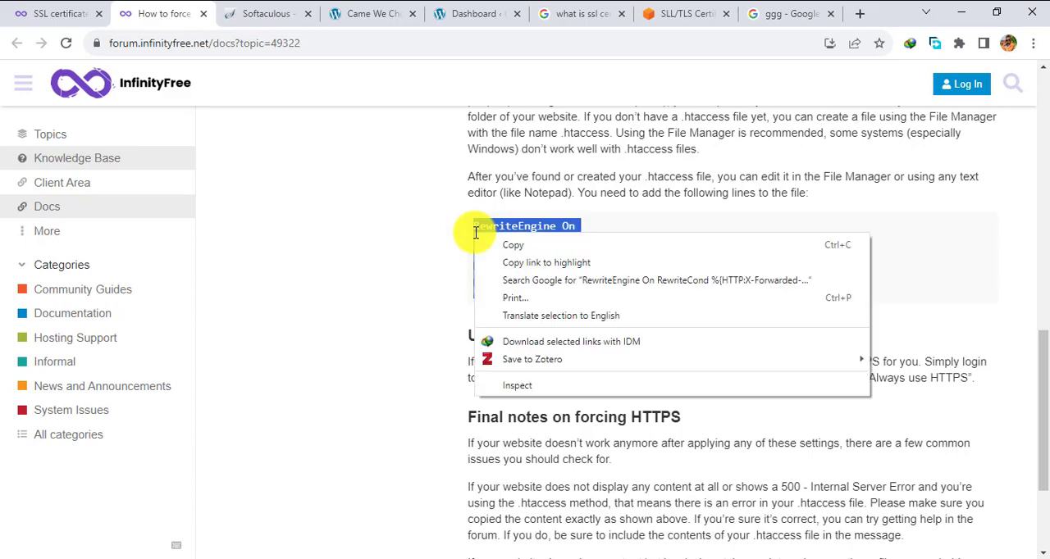
click(486, 247)
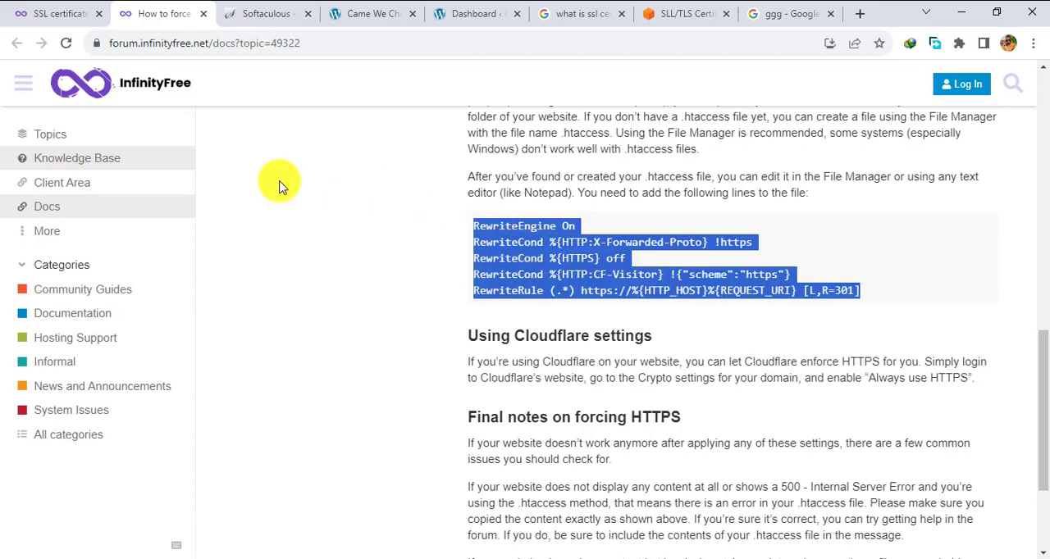
- Return to the InfinityFree dashboard and open the hosting account for camwechop.free.nf
click(51, 12)
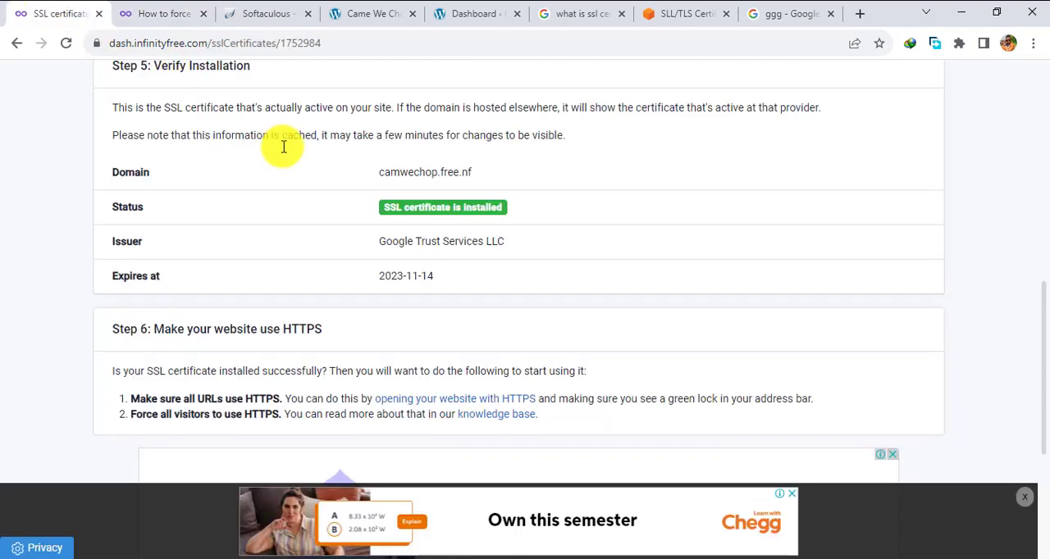
scroll(283, 146, up, 5)
scroll(282, 146, up, 3)
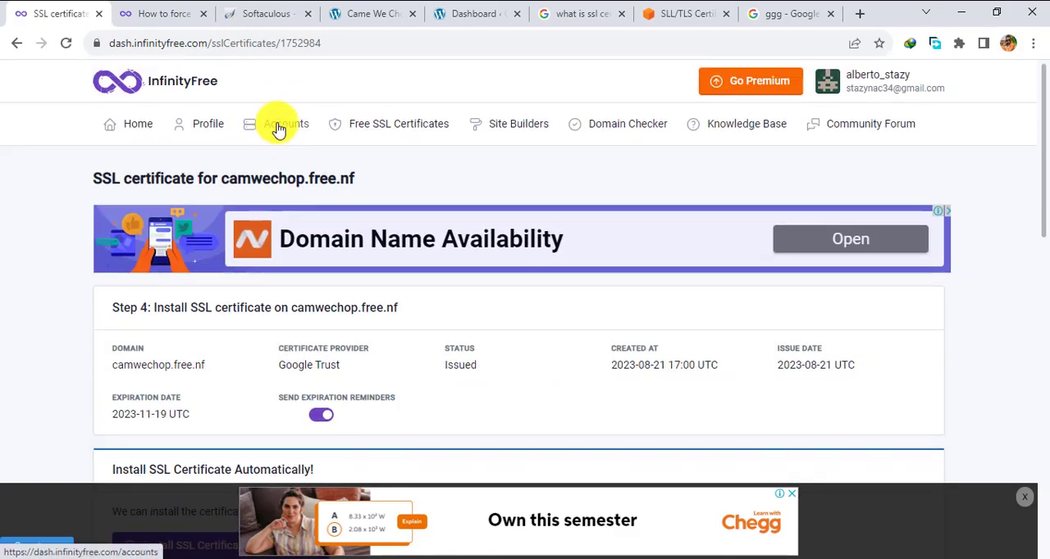
click(279, 129)
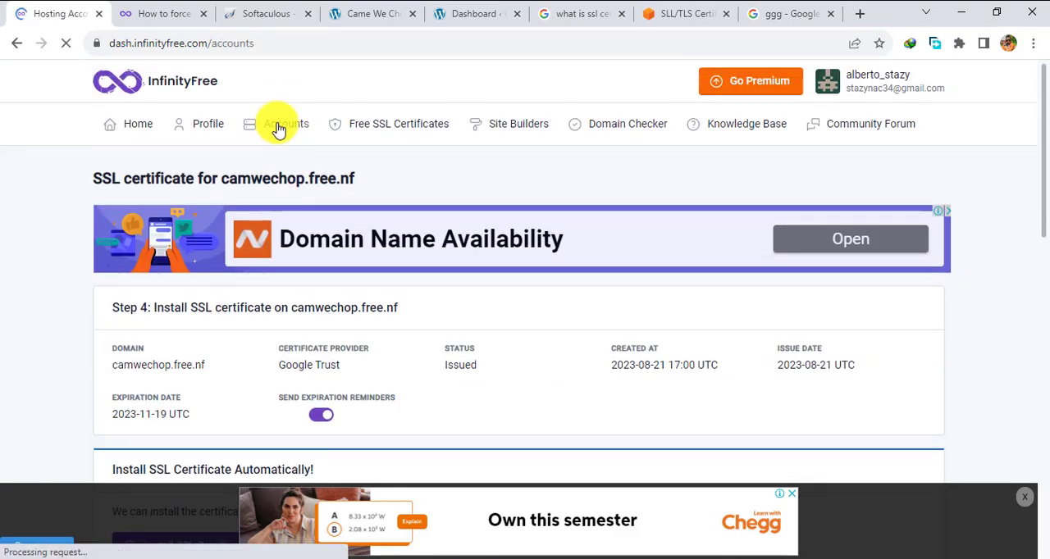
scroll(265, 293, down, 3)
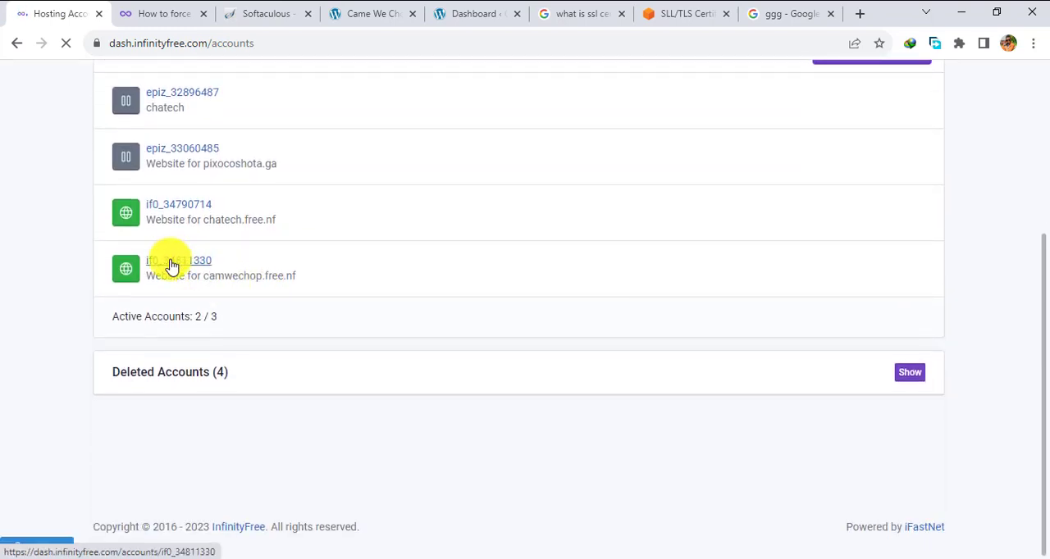
click(172, 262)
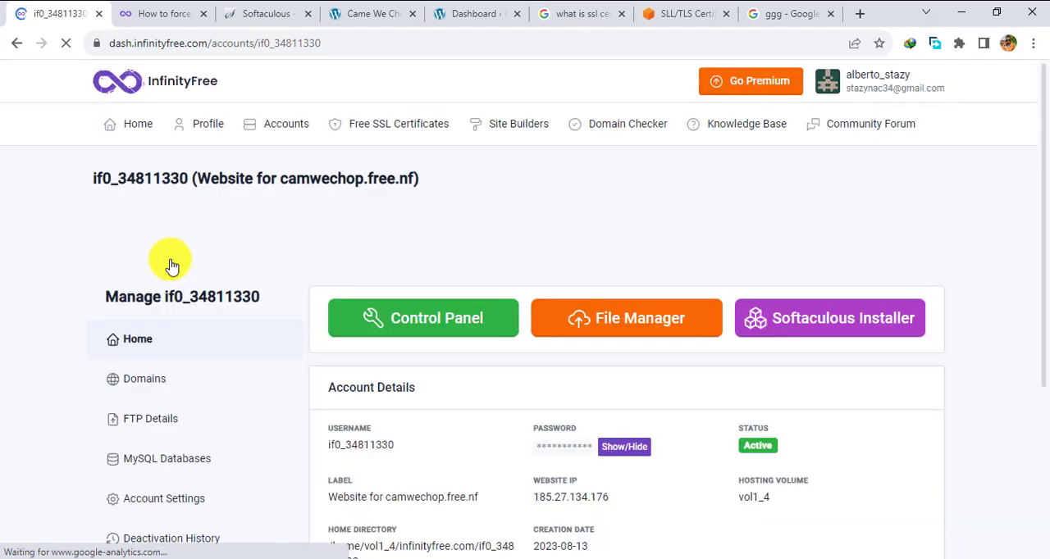
- Open the hosting account's File Manager and enter the htdocs folder
click(615, 328)
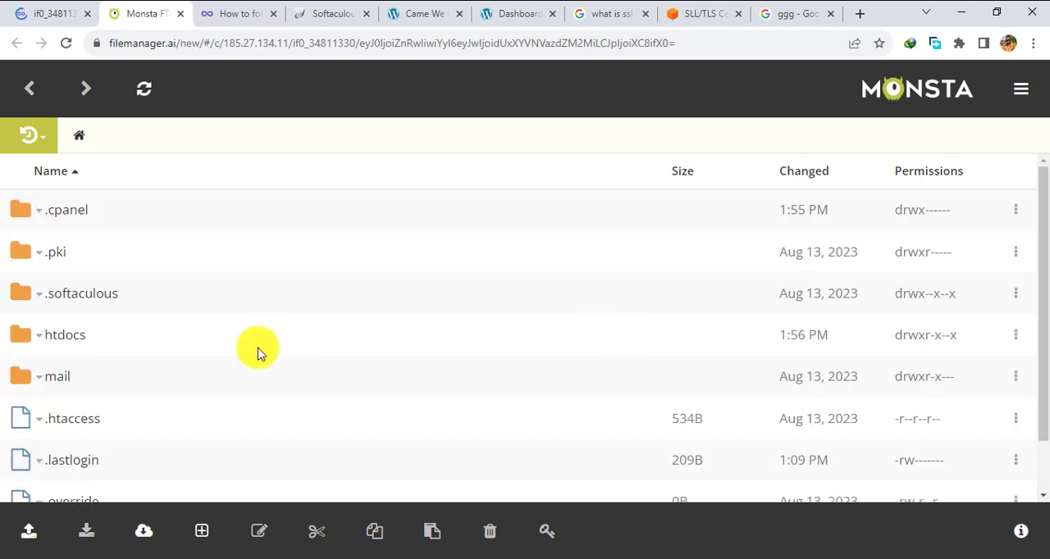
scroll(257, 353, down, 2)
scroll(258, 353, up, 2)
click(53, 342)
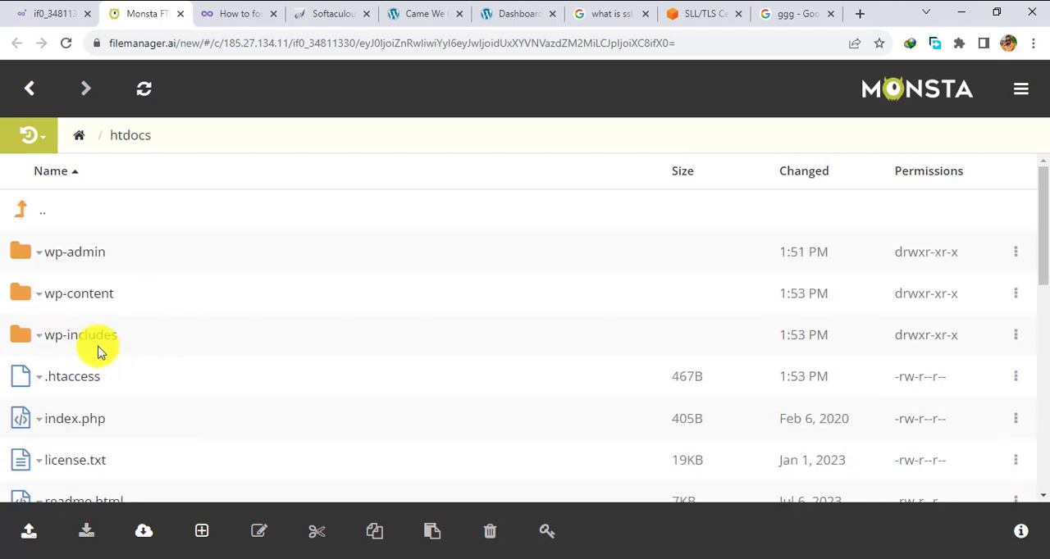
- Find the .htaccess file in the htdocs folder and open it for editing
scroll(95, 342, down, 3)
scroll(97, 343, down, 7)
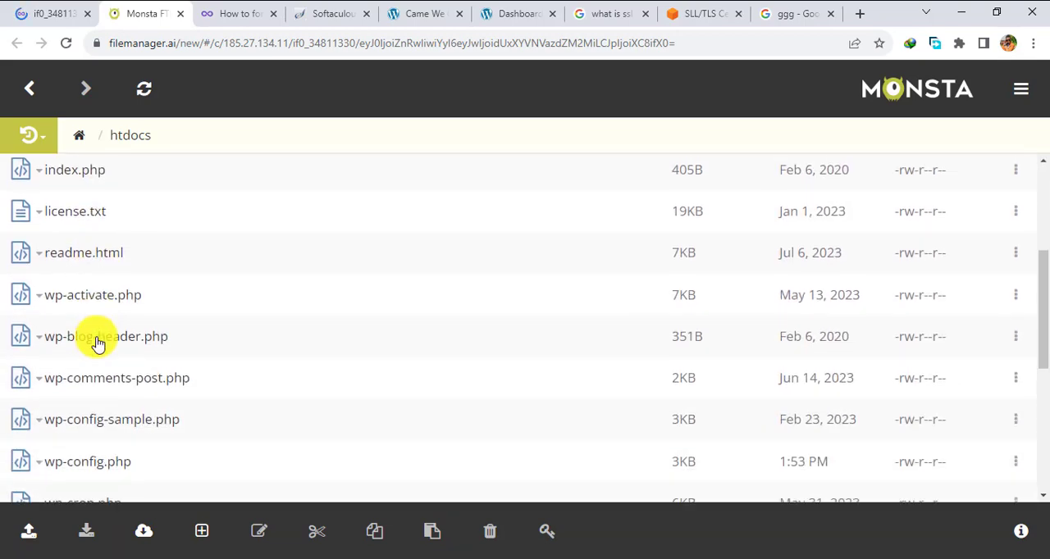
scroll(97, 342, up, 10)
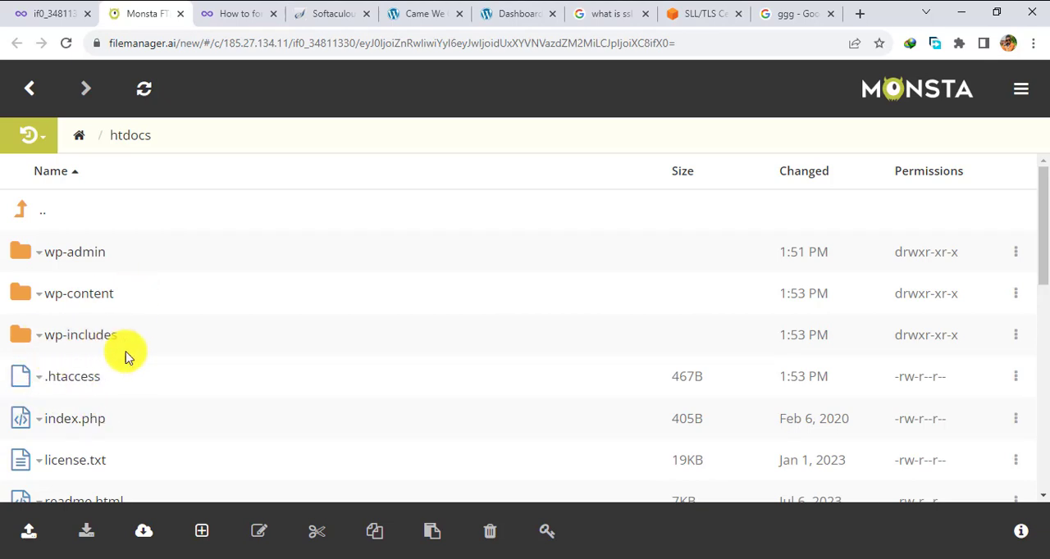
right_click(66, 380)
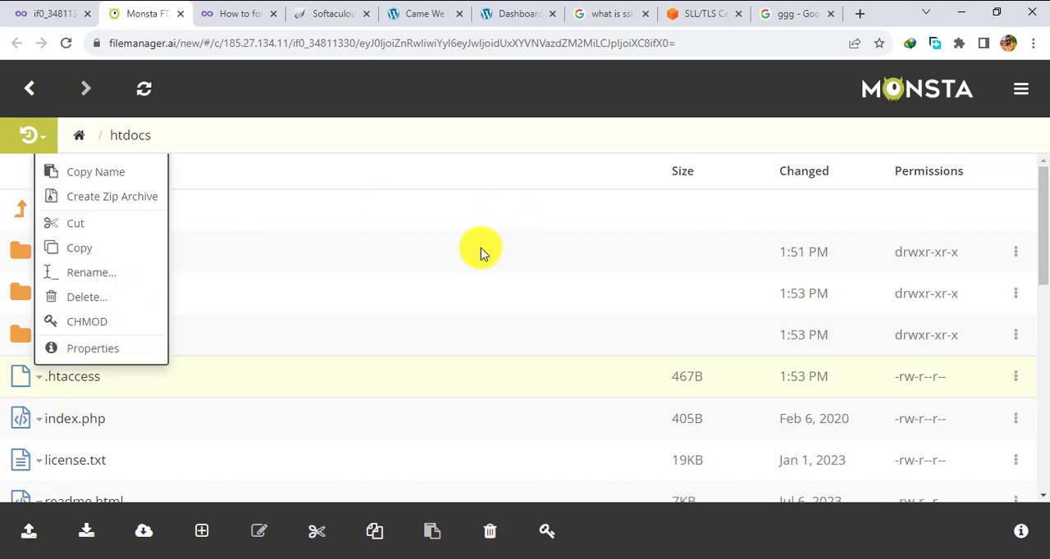
click(72, 382)
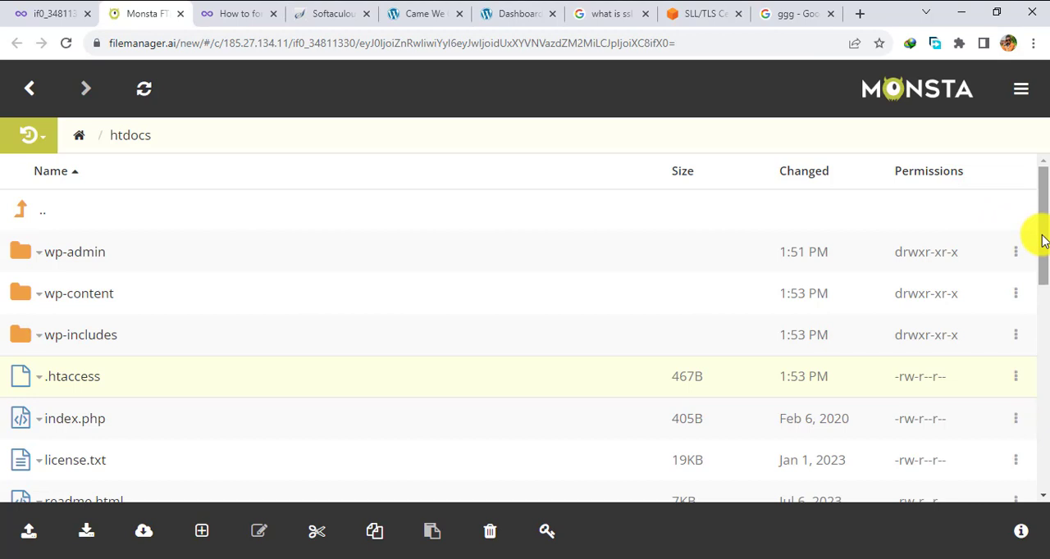
drag(1042, 240, 1038, 297)
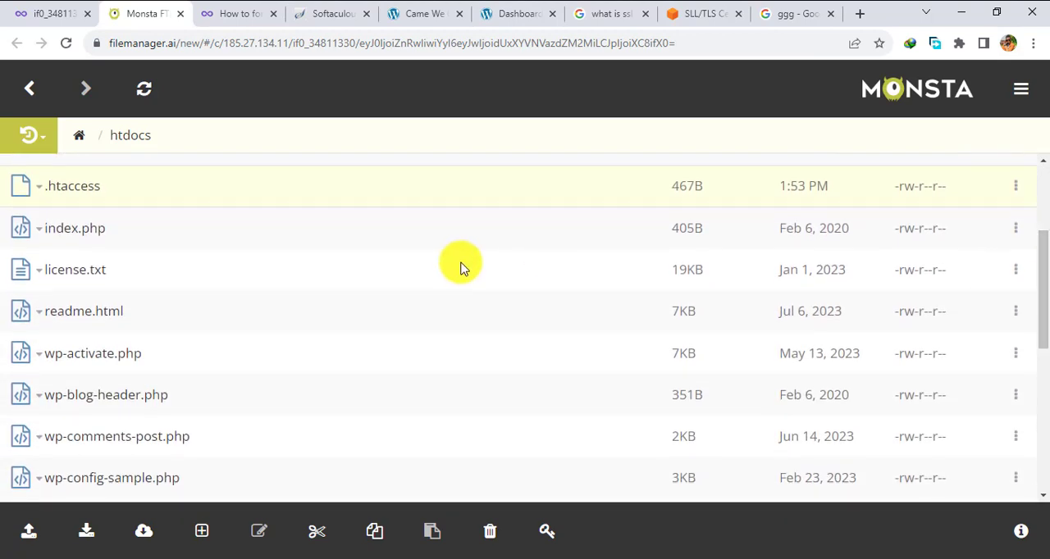
click(66, 191)
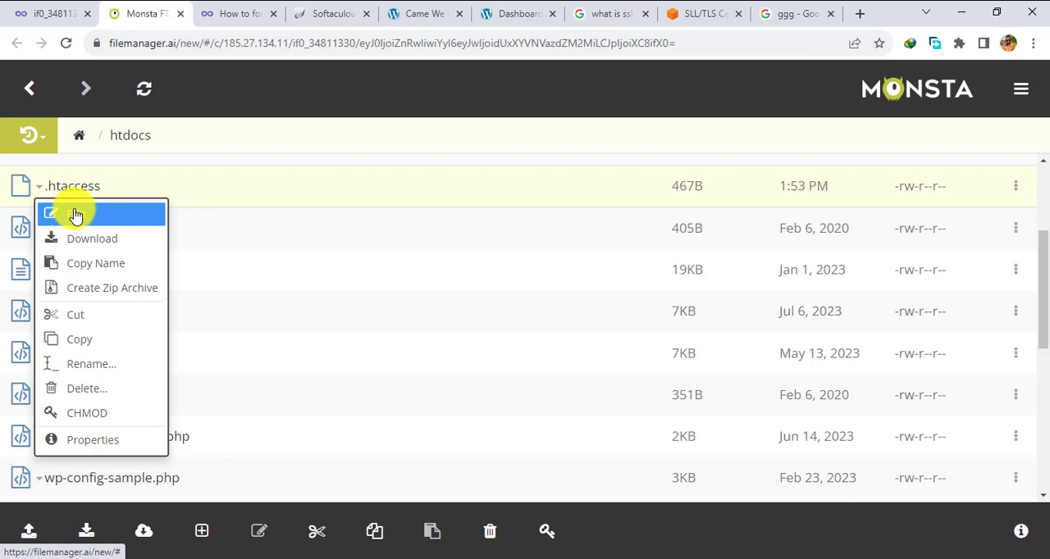
click(75, 215)
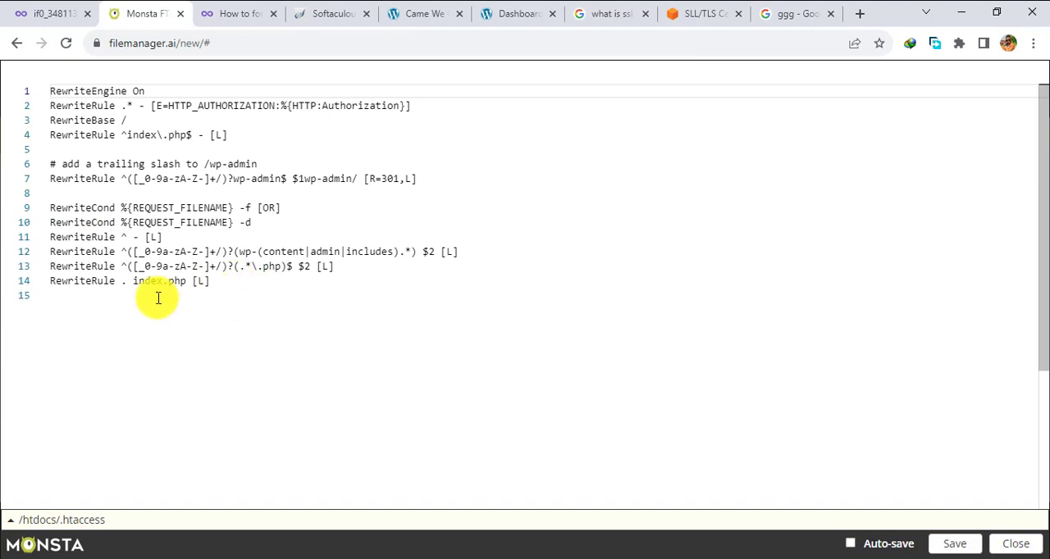
- Add the five HTTPS rewrite lines from the article below the existing rules, starting on line 16 of .htaccess, and save and close the file
click(92, 300)
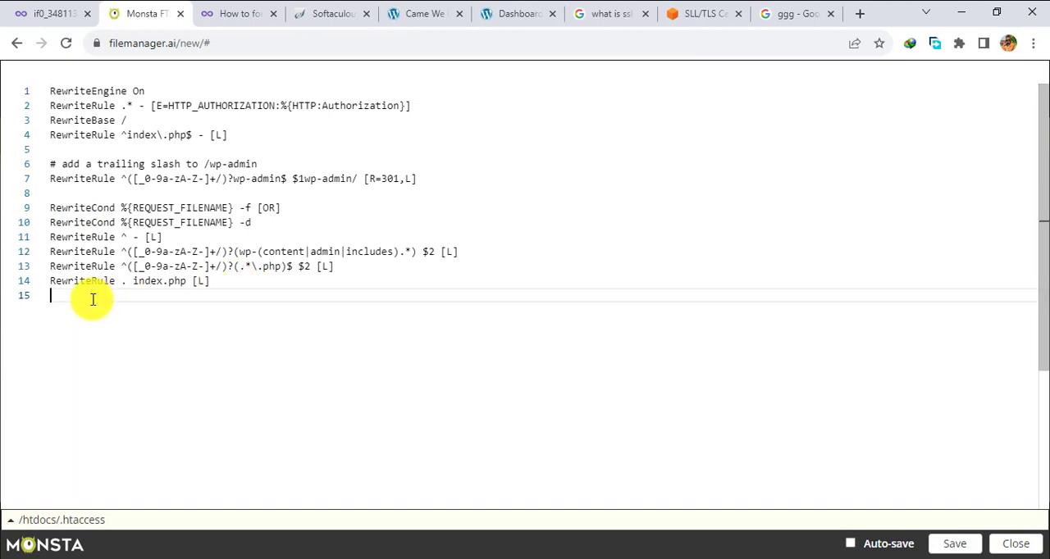
key(Return)
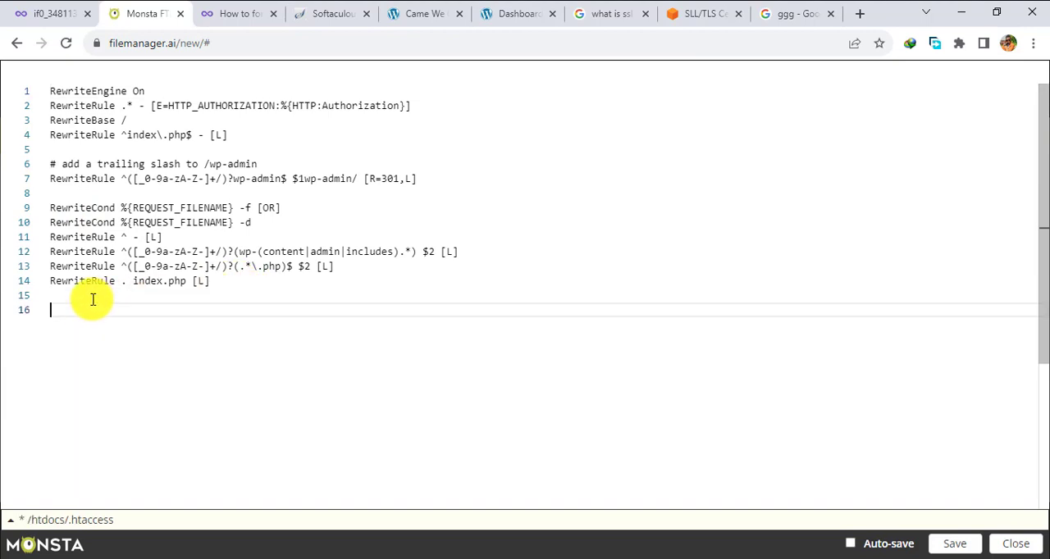
right_click(86, 307)
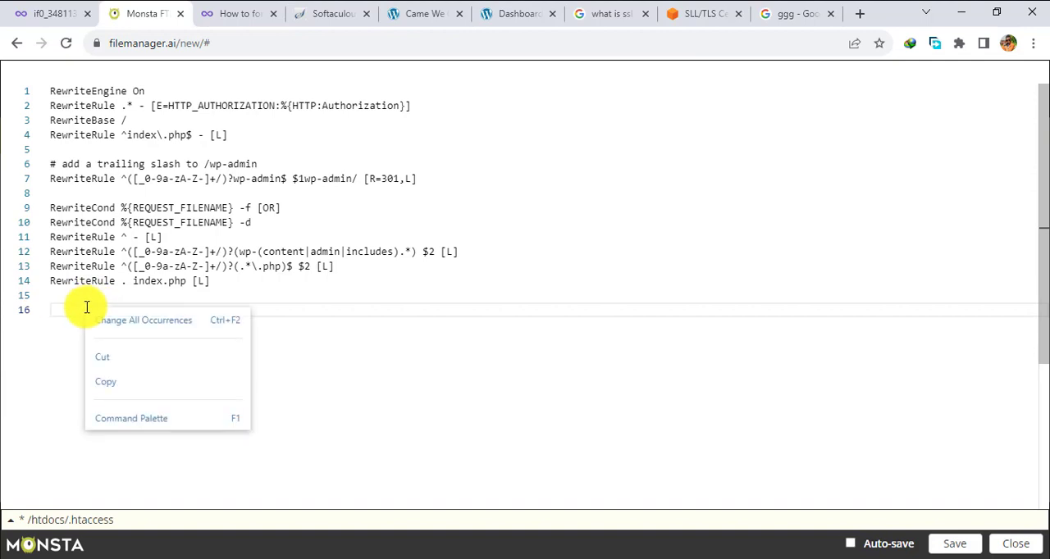
click(108, 386)
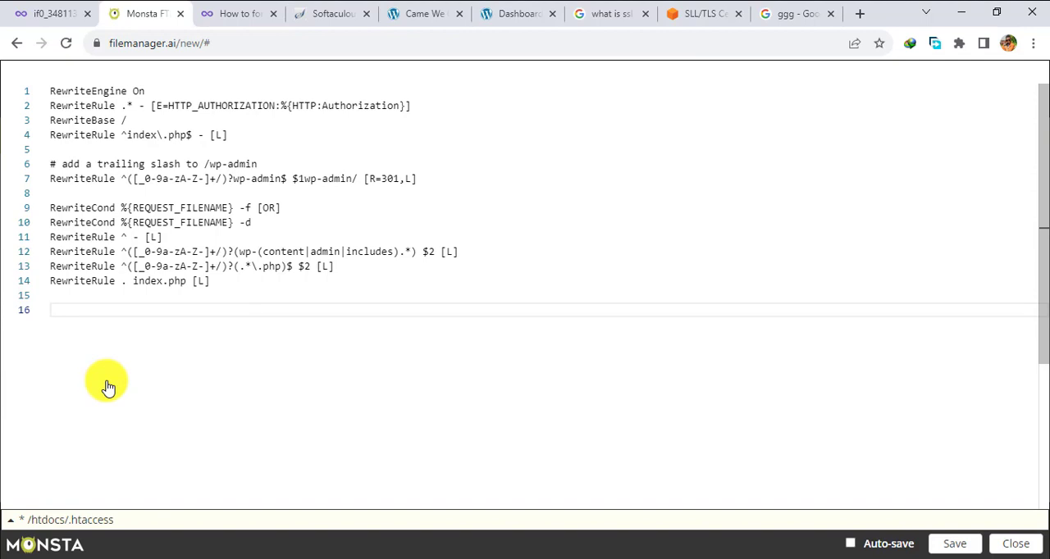
key(Return)
key(BackSpace)
click(223, 18)
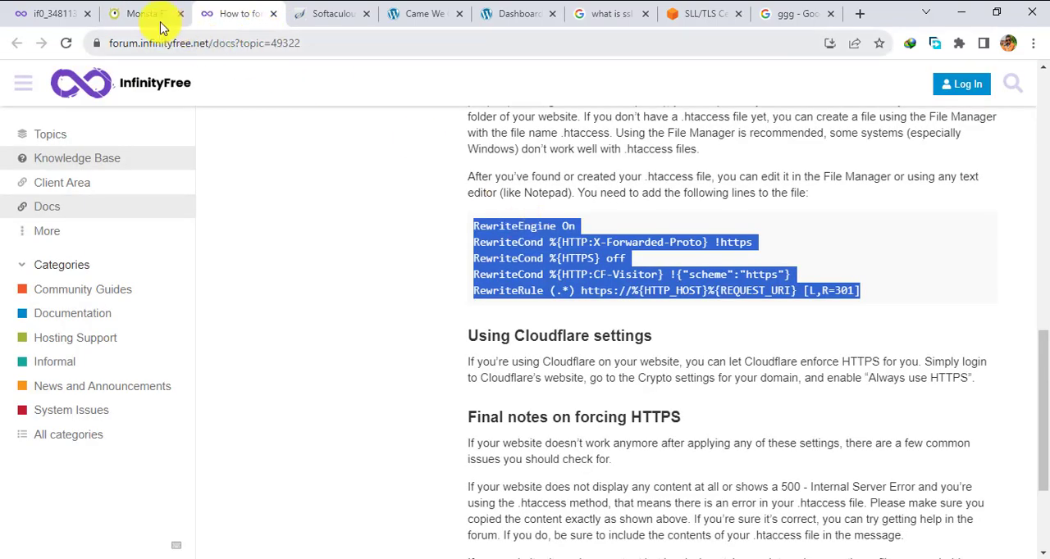
click(129, 15)
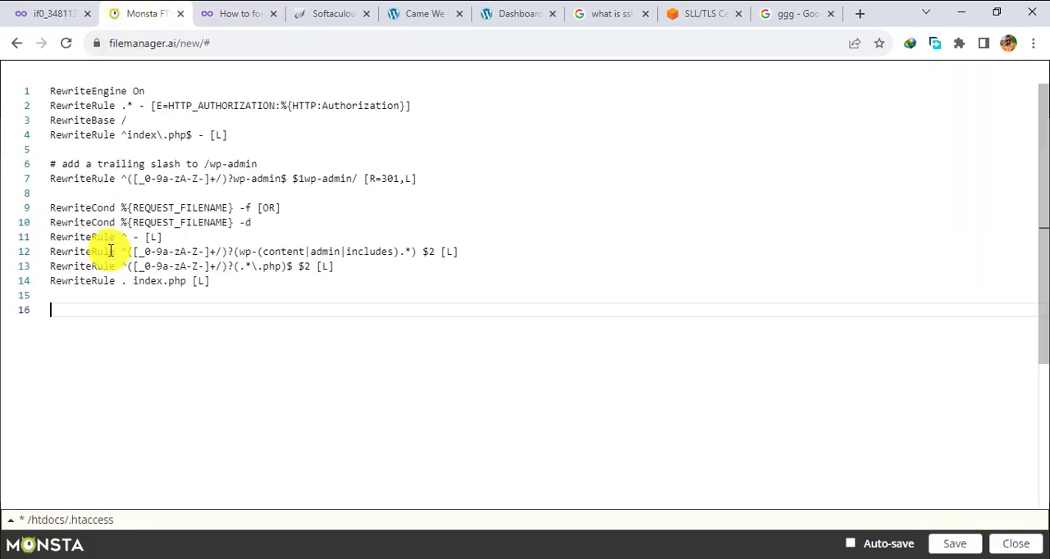
key(ctrl+v)
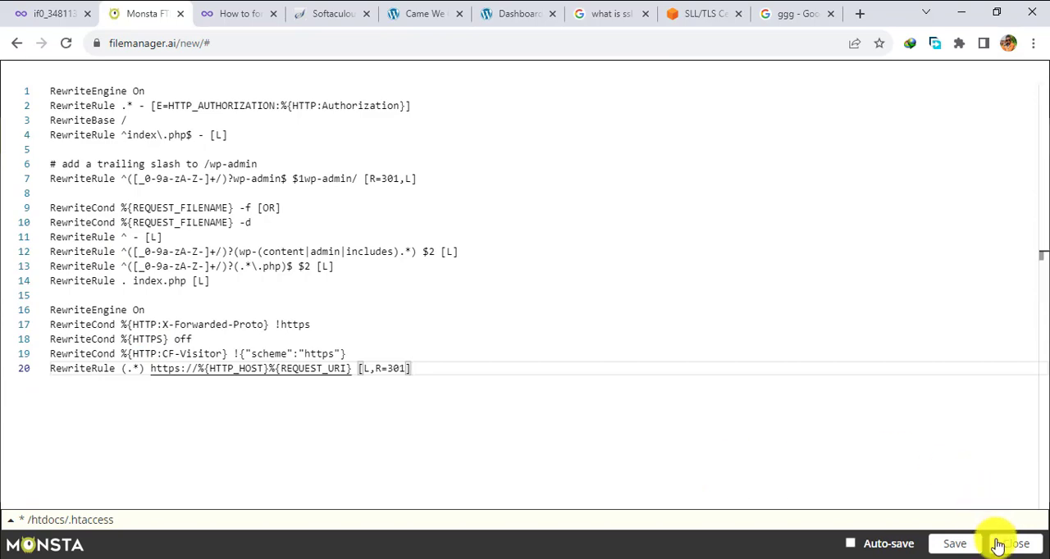
click(957, 547)
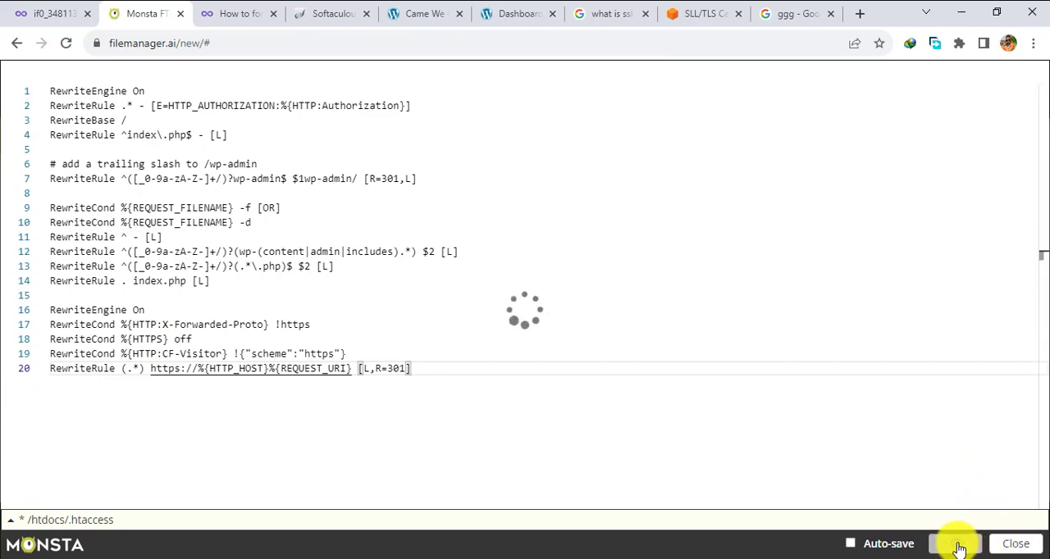
click(1013, 545)
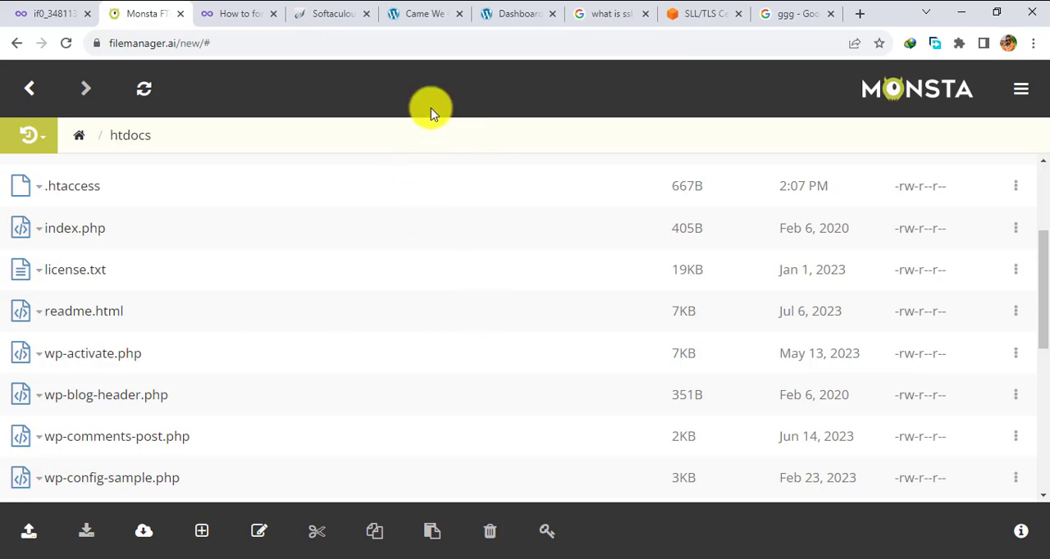
- Switch to the camwechop.free.nf site and look over its home page from header to footer
click(428, 12)
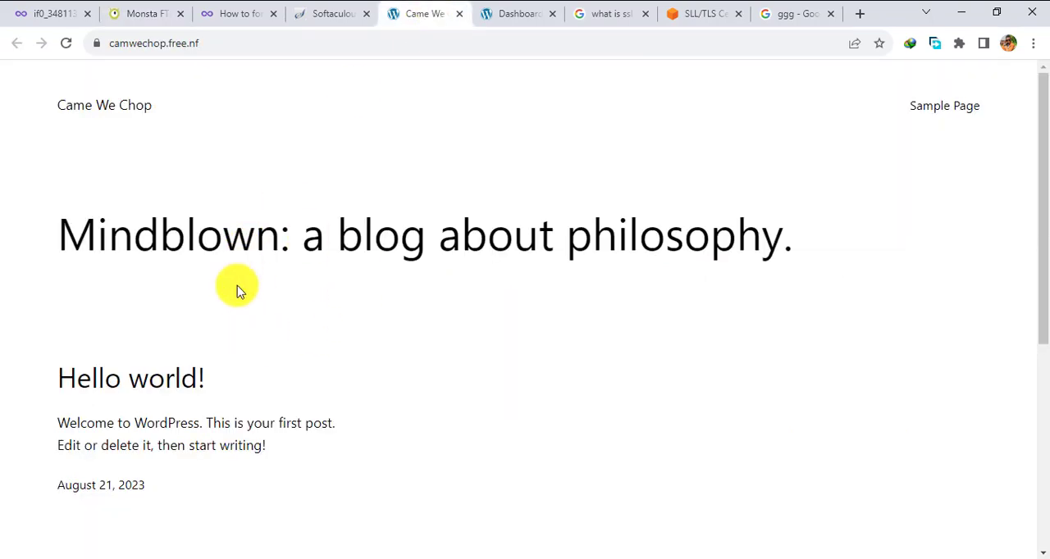
scroll(237, 285, down, 5)
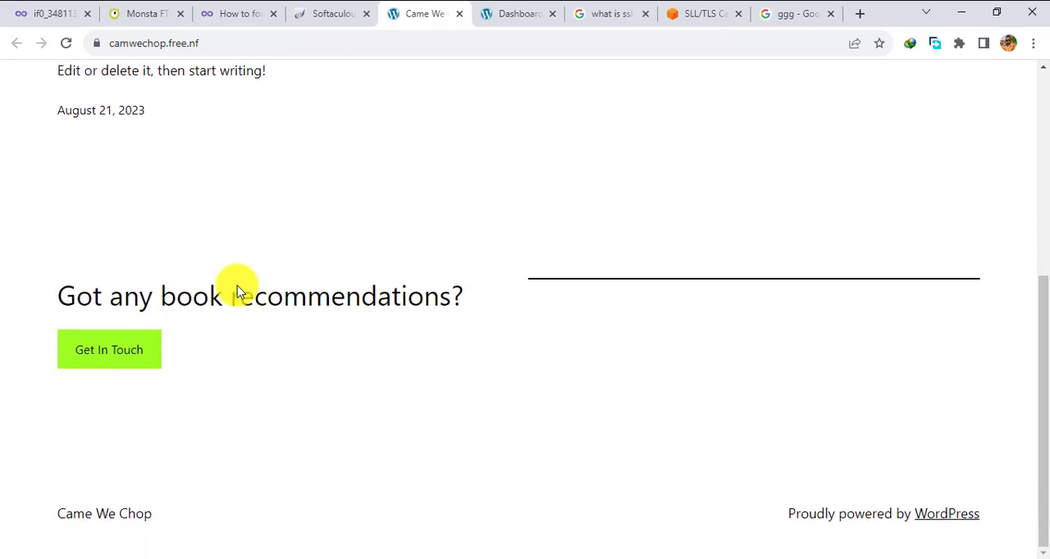
scroll(237, 285, up, 5)
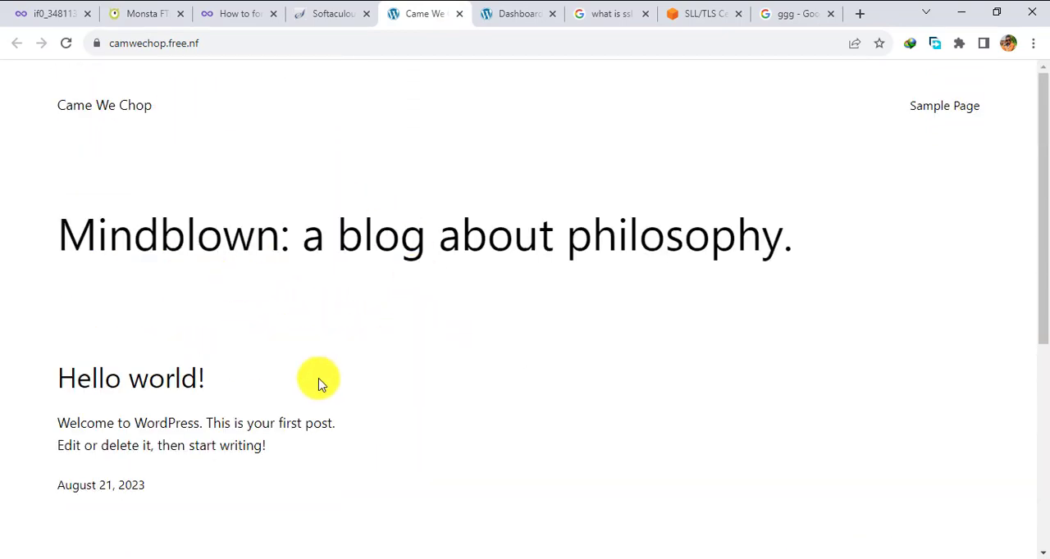
scroll(320, 384, down, 3)
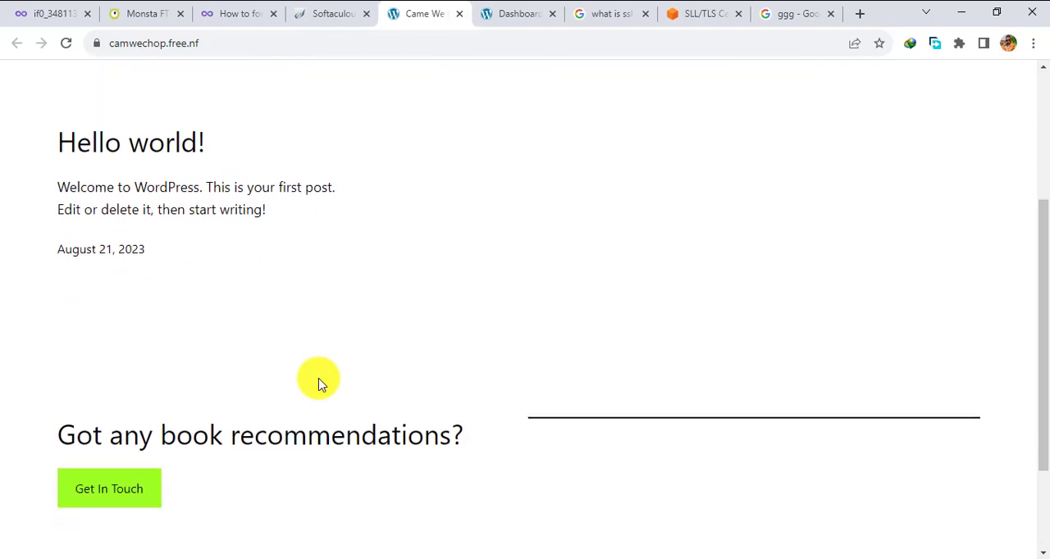
scroll(320, 384, up, 3)
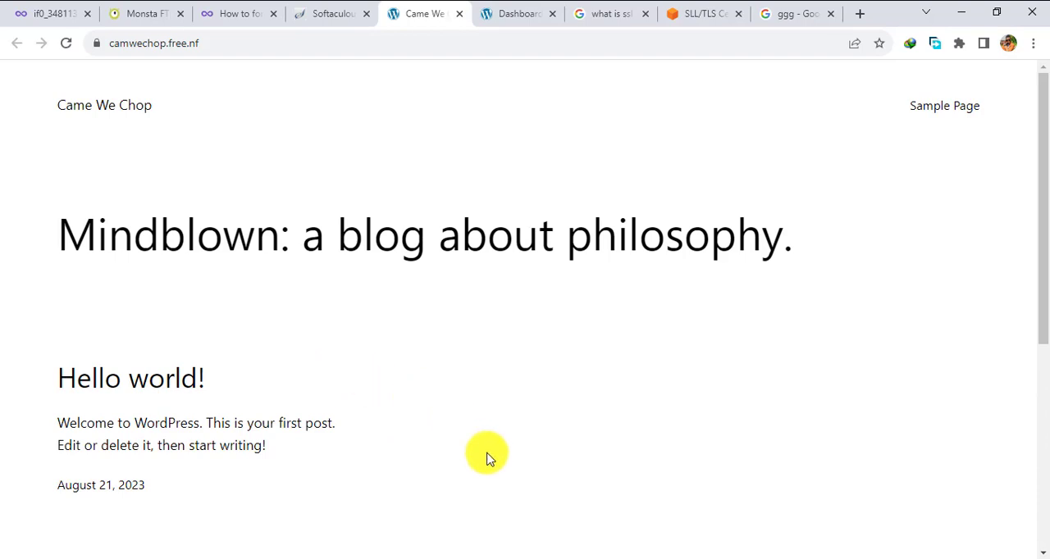
click(474, 558)
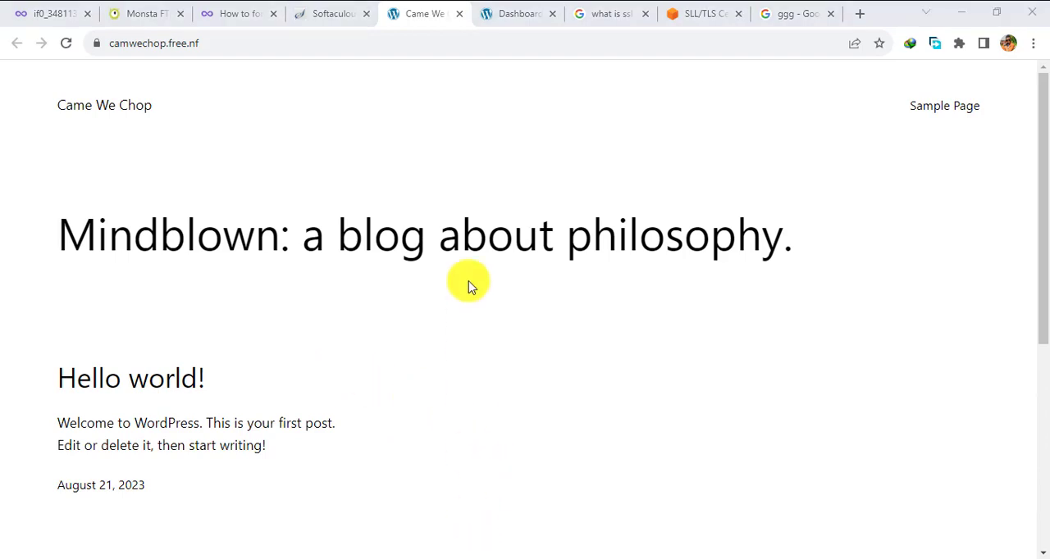